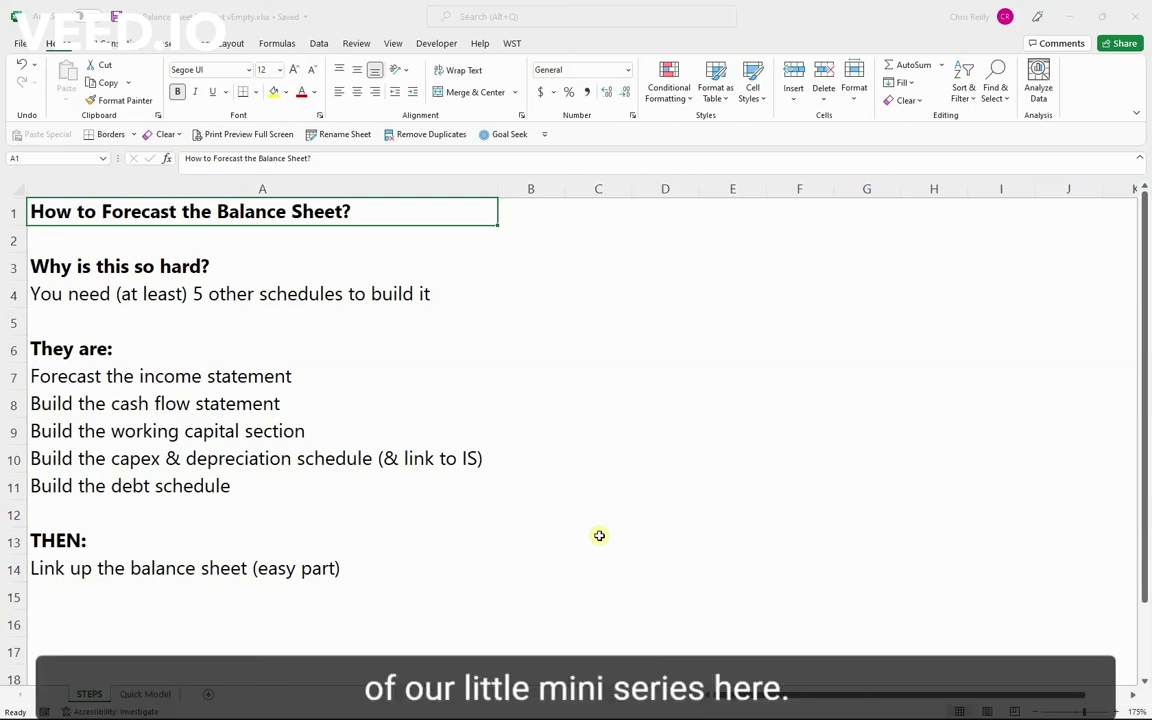
# Step: Highlight the five required schedules and the final linking step, then go to the Quick Model sheet
pyautogui.moveTo(184, 357); pyautogui.dragTo(180, 483)
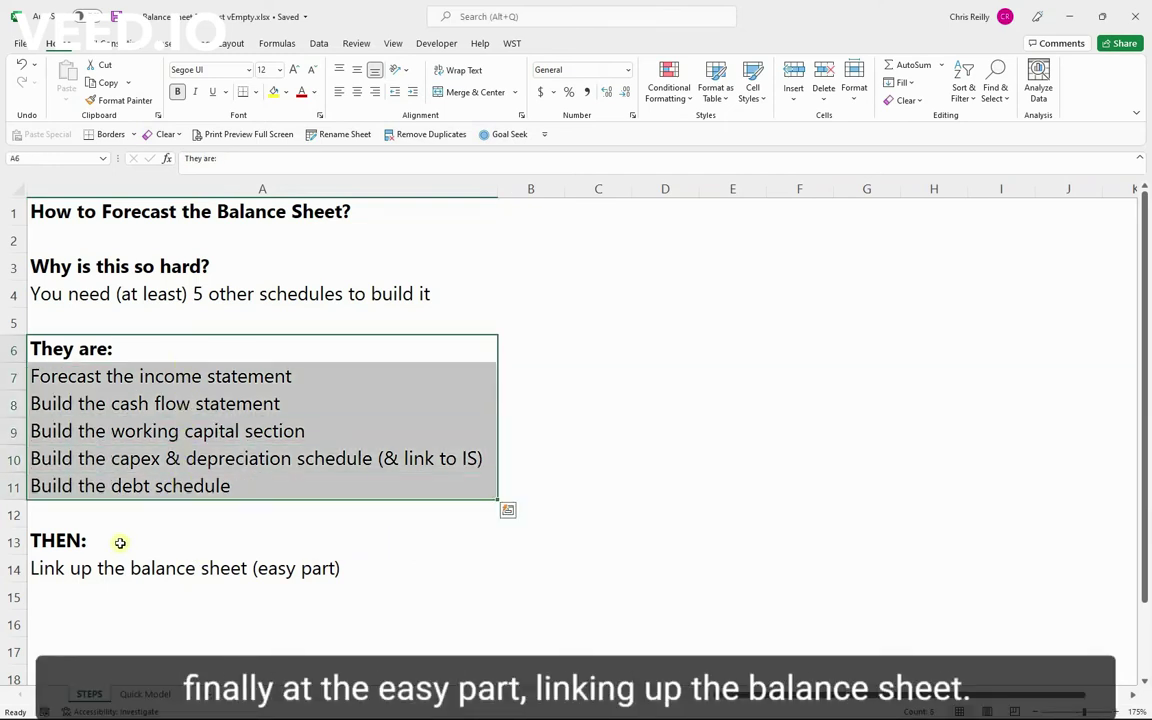
pyautogui.moveTo(119, 542); pyautogui.dragTo(121, 560)
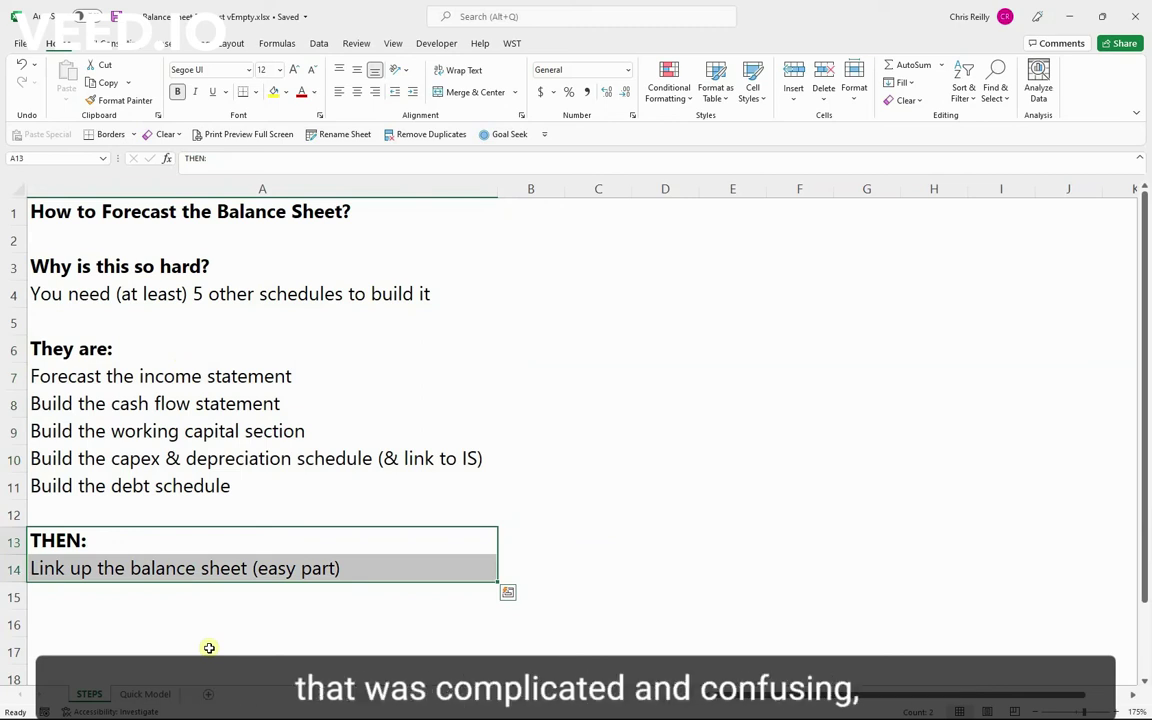
pyautogui.click(300, 379)
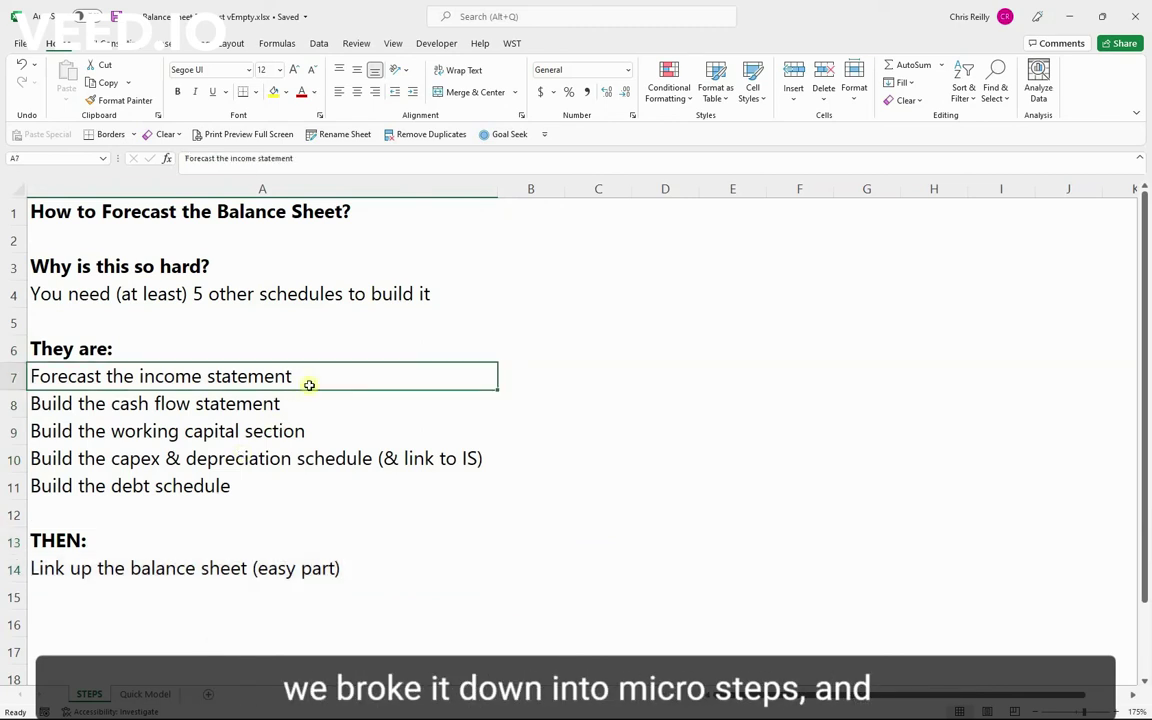
pyautogui.click(304, 405)
pyautogui.click(307, 432)
pyautogui.click(306, 457)
pyautogui.click(293, 484)
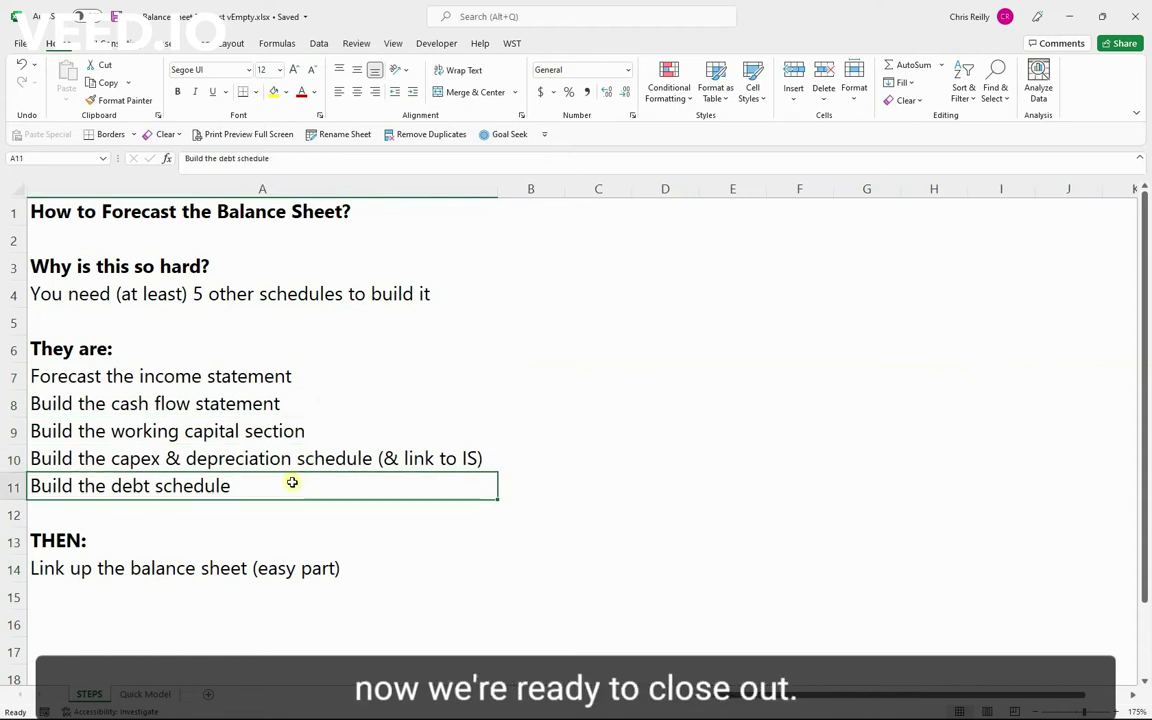
pyautogui.click(145, 693)
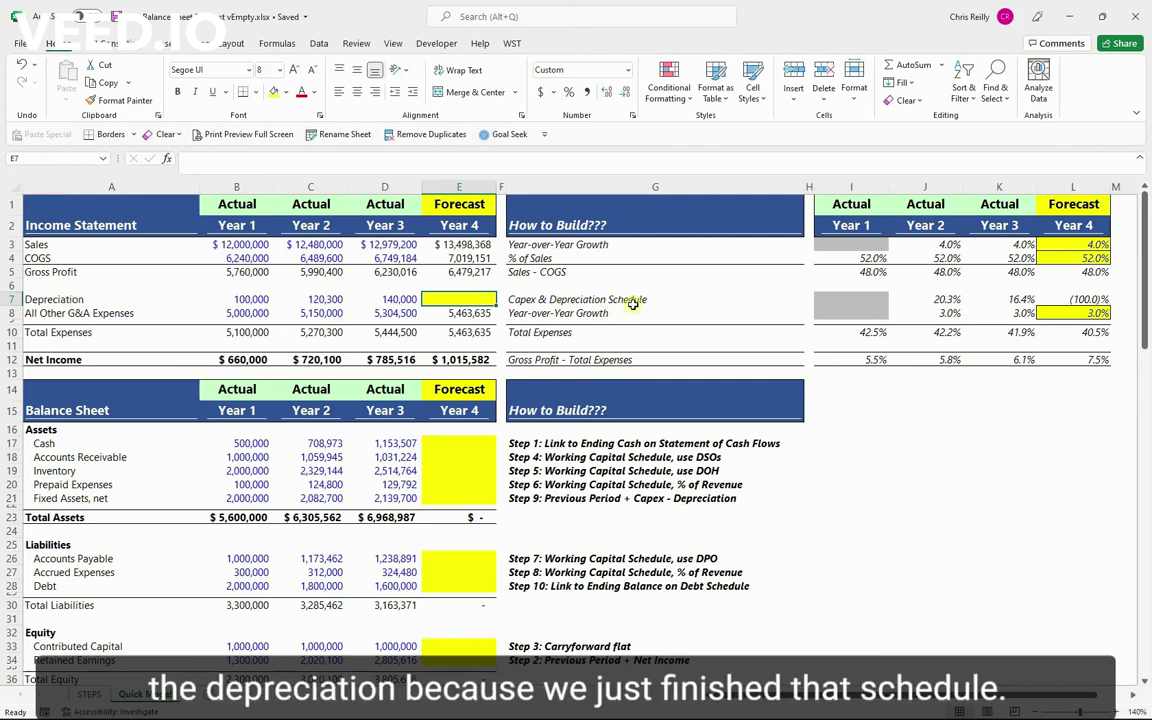
# Step: Link Year 4 depreciation in E7 to Total Depreciation in E95, showing 160,000
pyautogui.write('=')
pyautogui.scroll(-6, 630, 373)
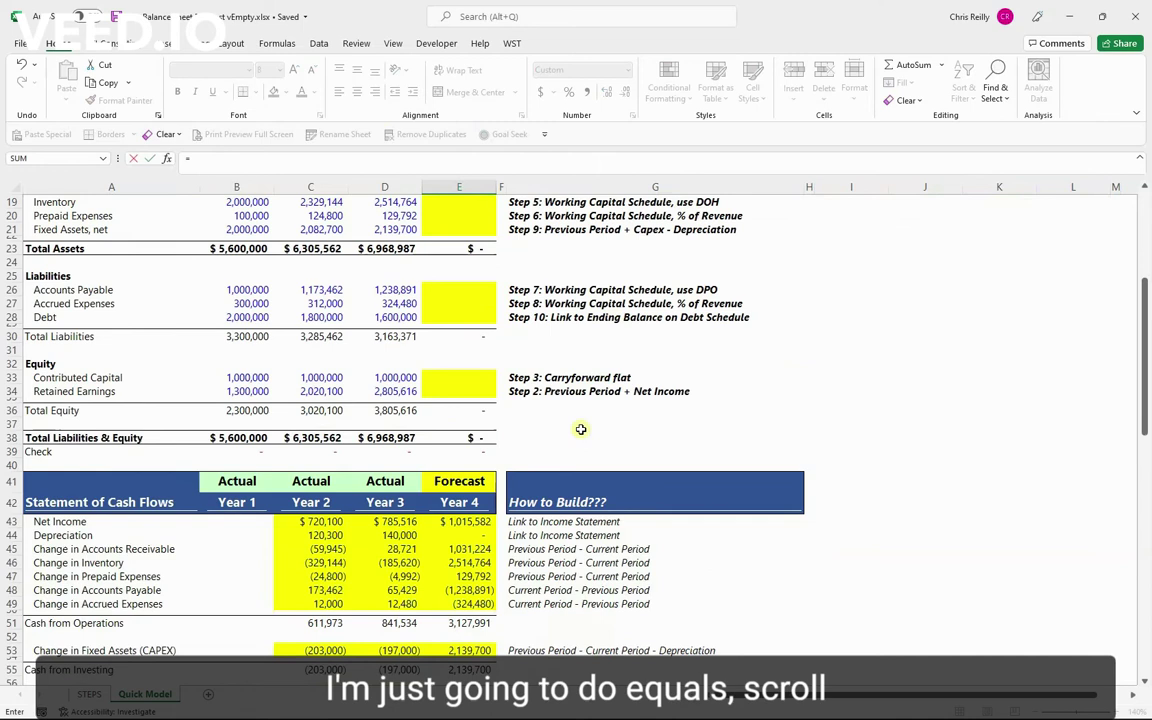
pyautogui.scroll(-8, 580, 429)
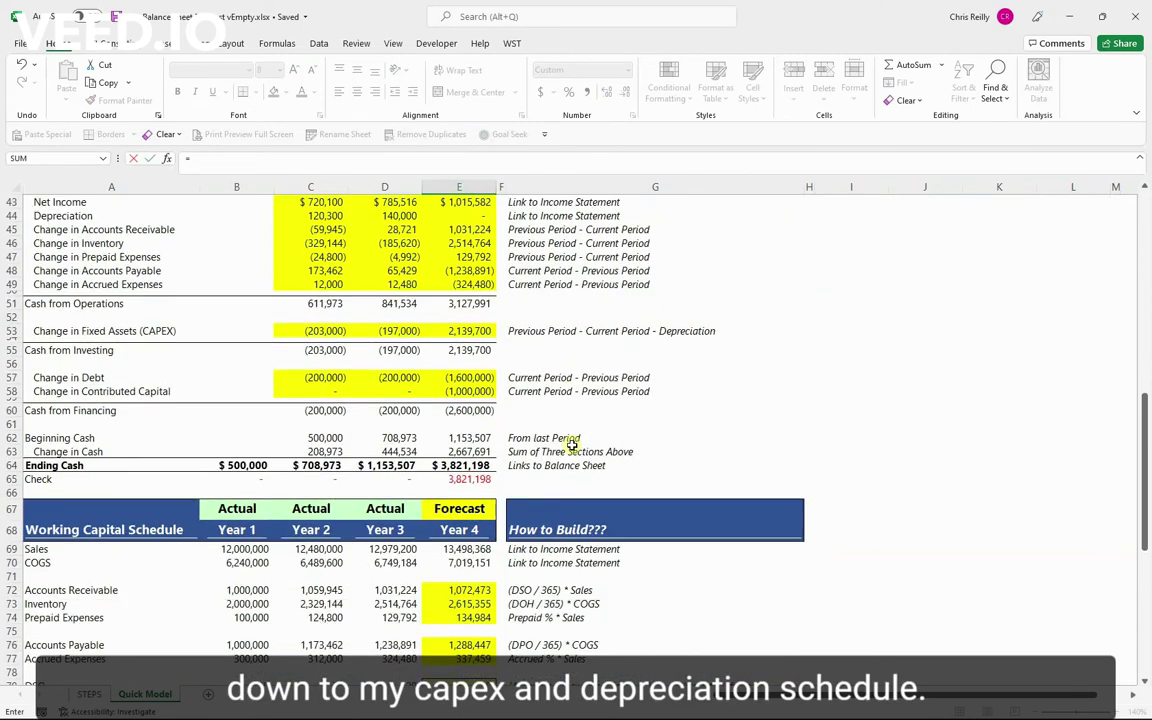
pyautogui.scroll(-11, 571, 444)
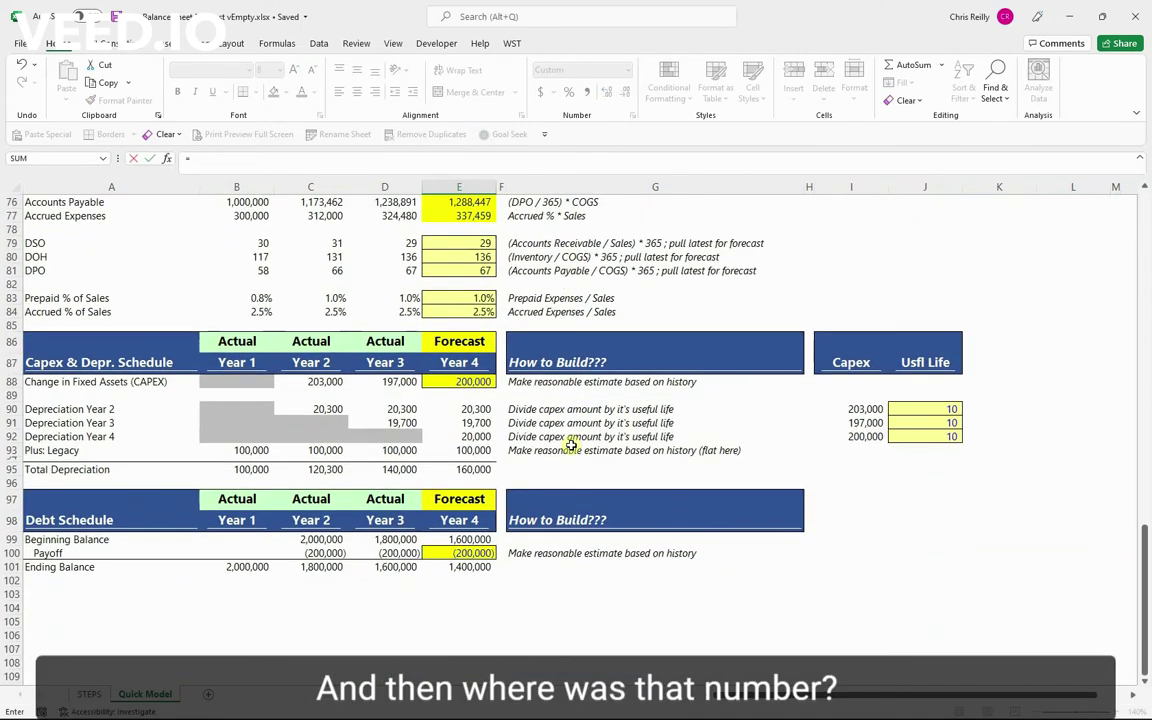
pyautogui.click(462, 469)
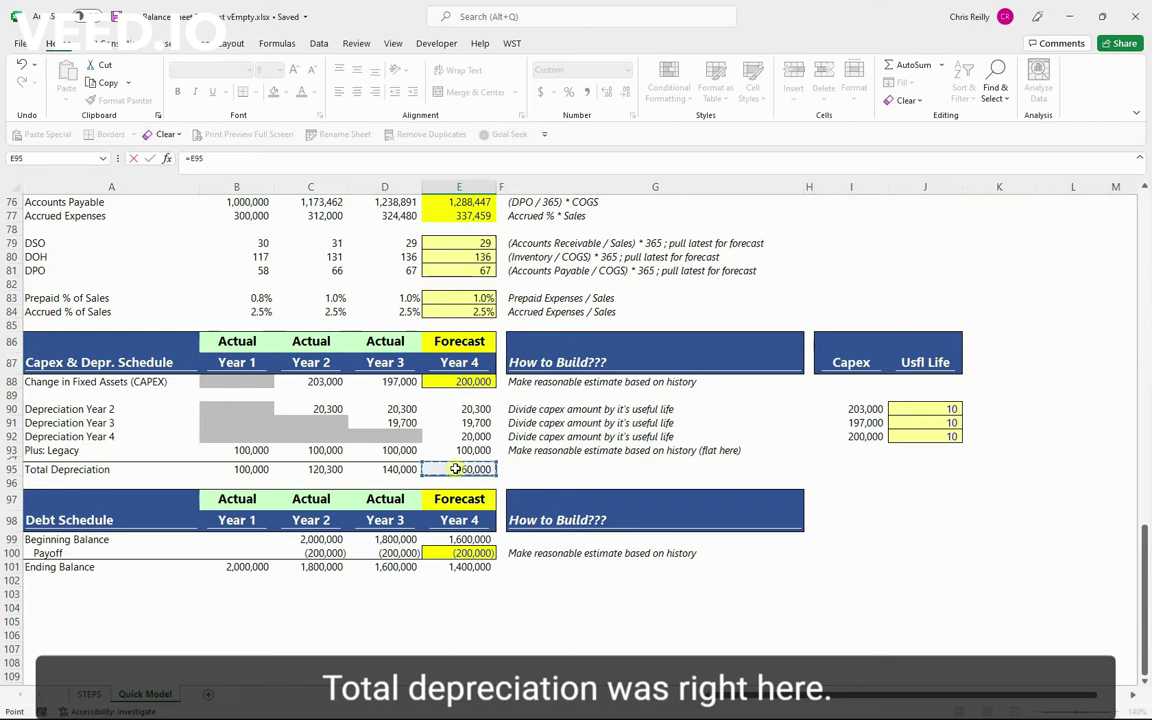
pyautogui.press('Return')
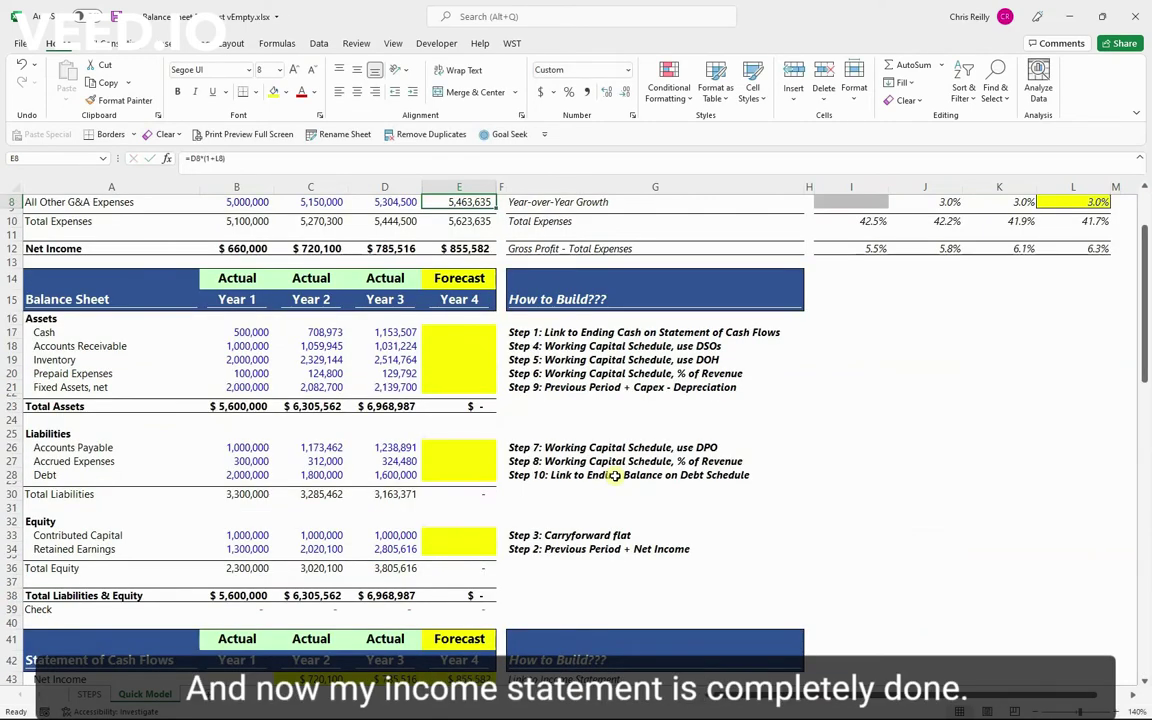
pyautogui.scroll(2, 591, 466)
pyautogui.press('Up')
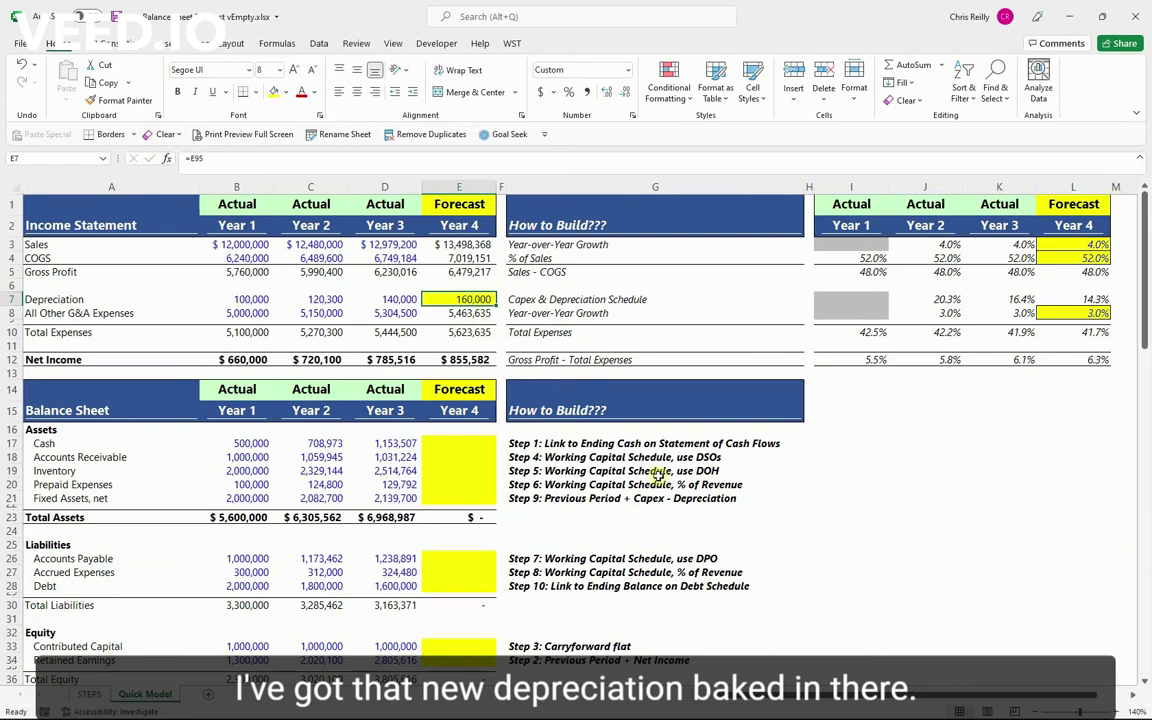
# Step: Set Year 4 balance sheet cash in E17 to =E64, the 3,661,198 ending cash
pyautogui.scroll(-3, 685, 495)
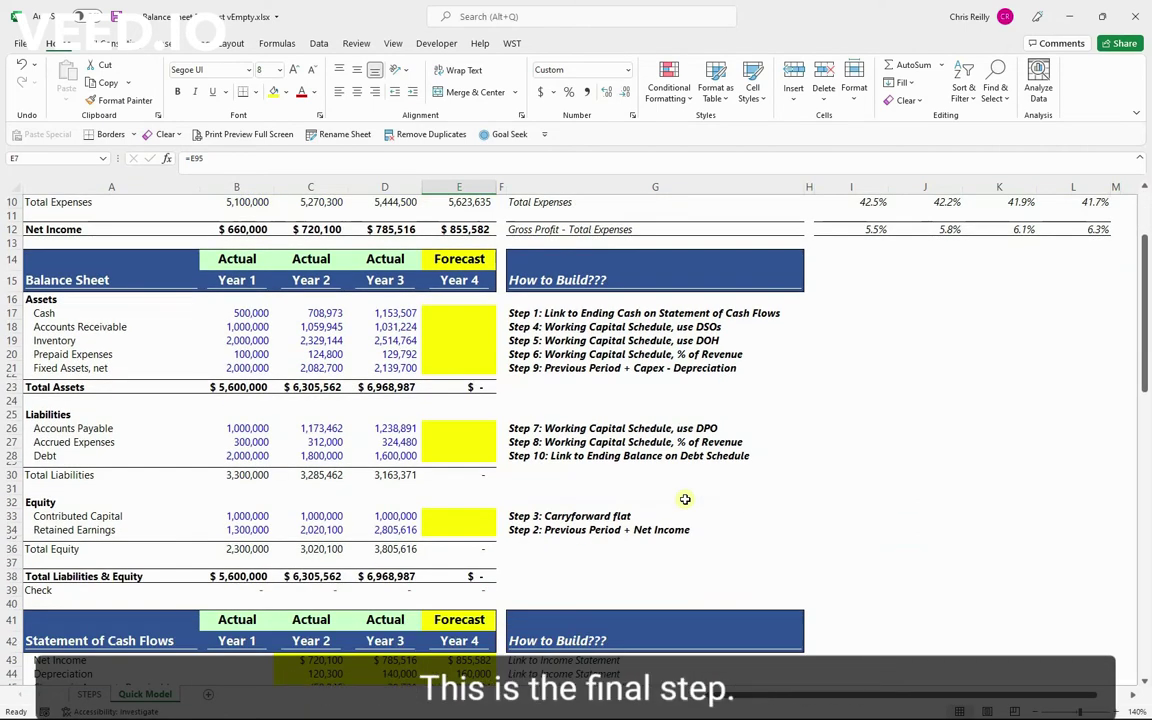
pyautogui.click(565, 314)
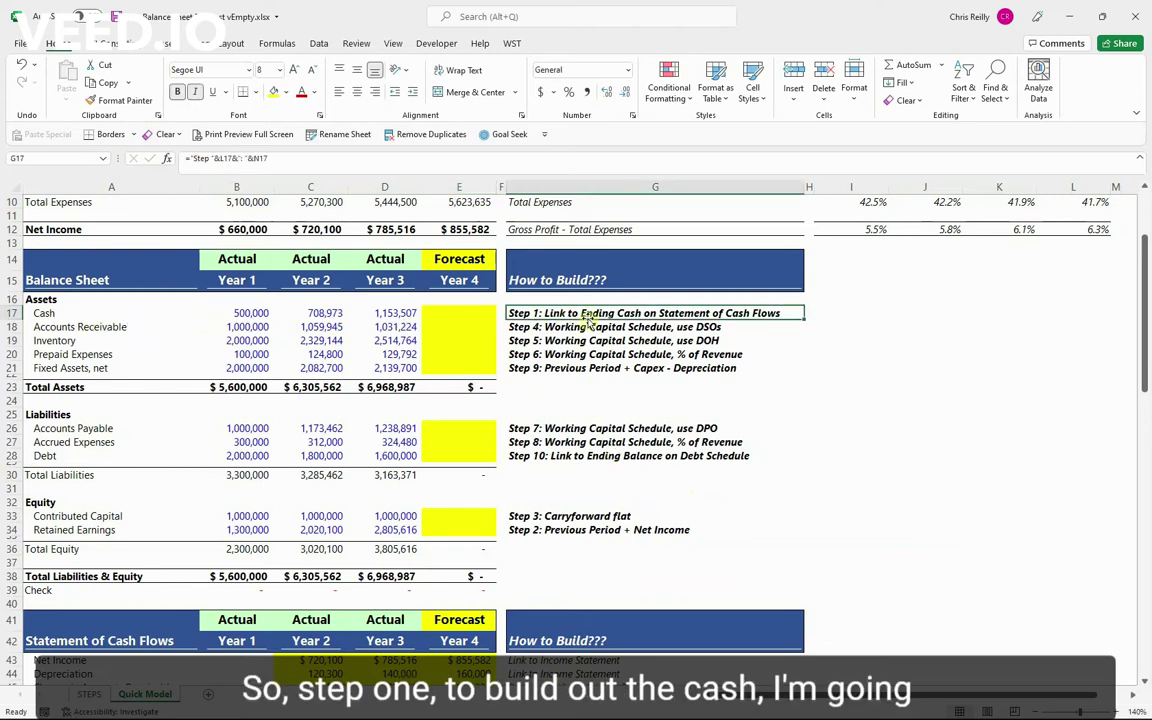
pyautogui.click(446, 320)
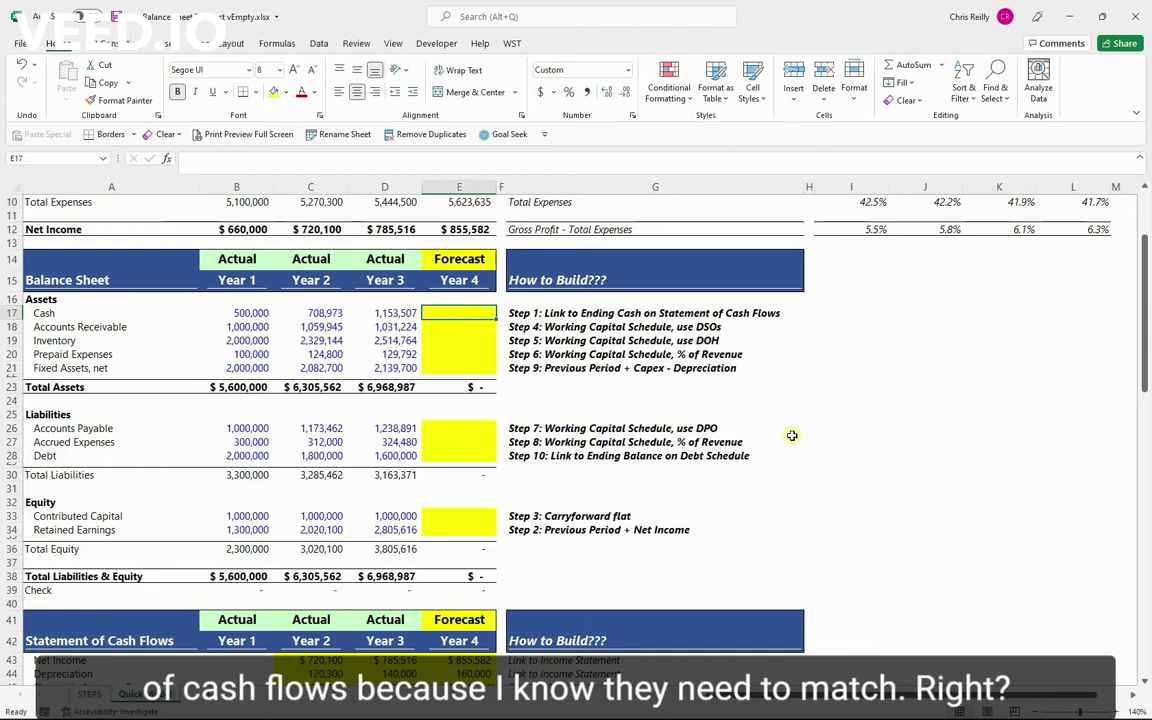
pyautogui.write('=')
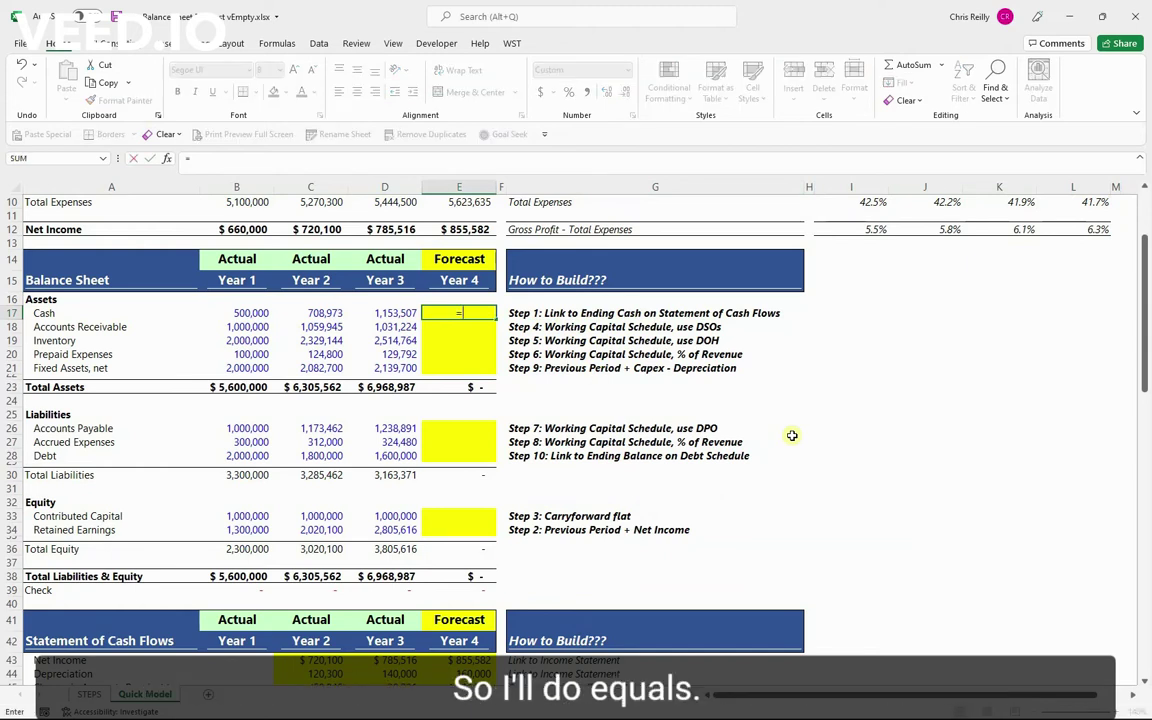
pyautogui.scroll(-5, 771, 458)
pyautogui.scroll(-3, 762, 469)
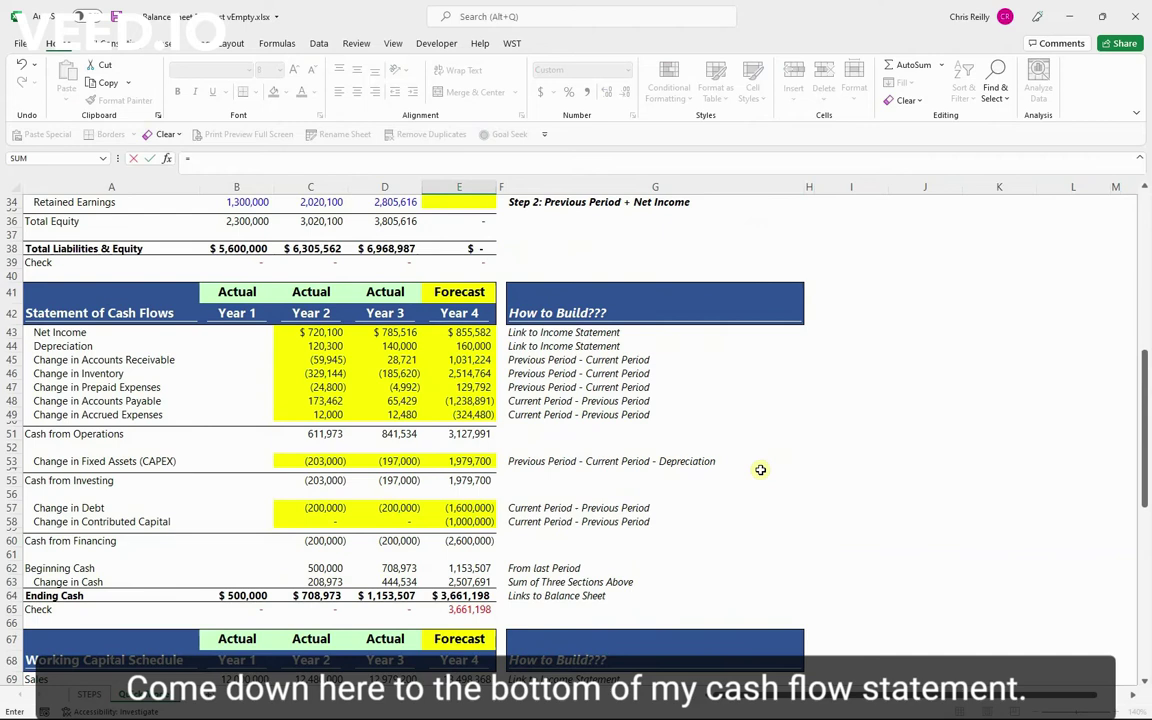
pyautogui.click(466, 595)
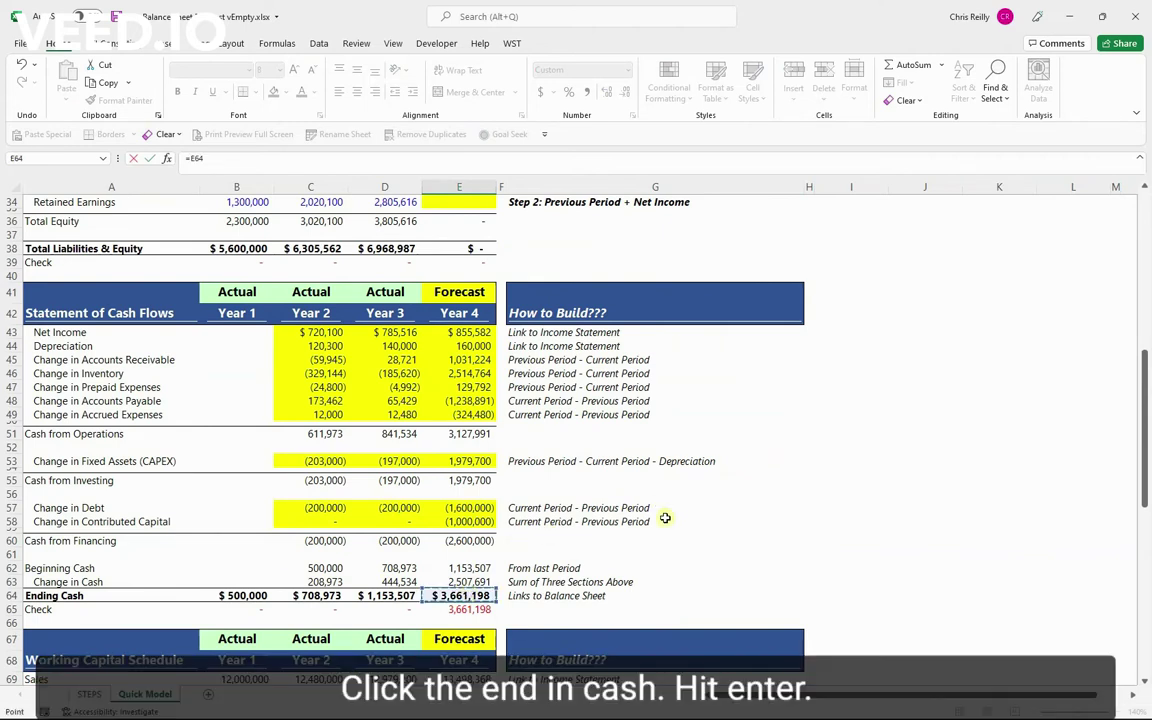
pyautogui.press('Return')
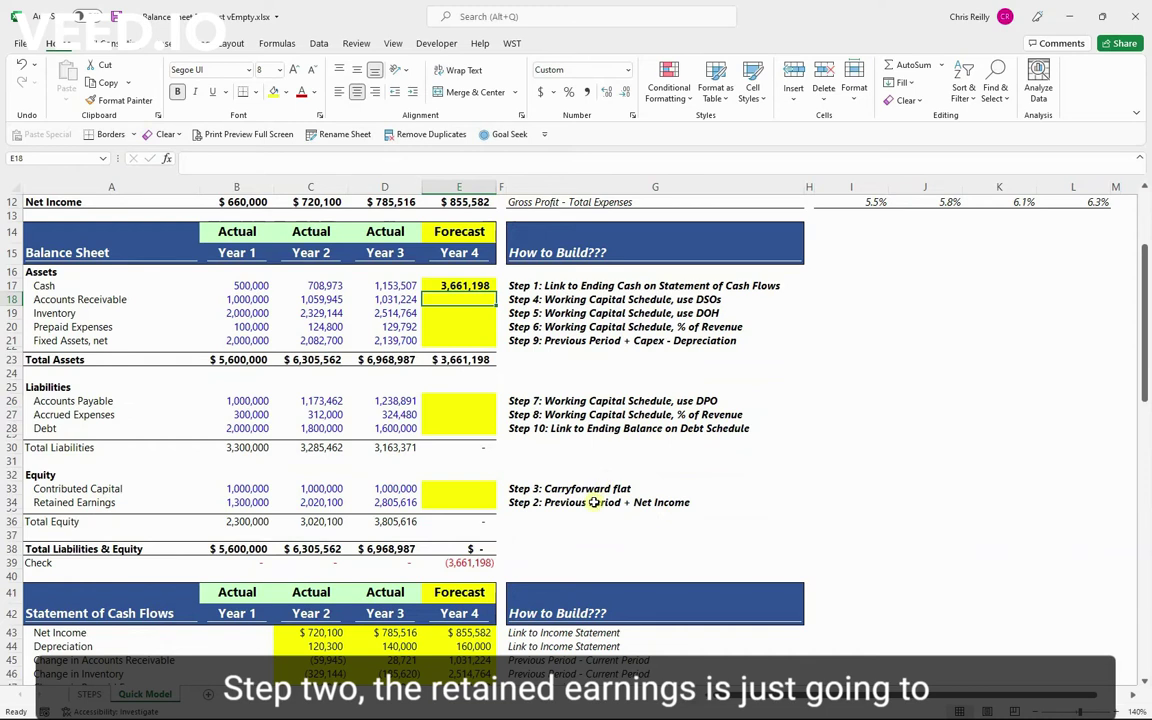
# Step: Set Year 4 retained earnings to Year 3 retained earnings plus Year 4 net income
pyautogui.click(398, 503)
pyautogui.click(469, 498)
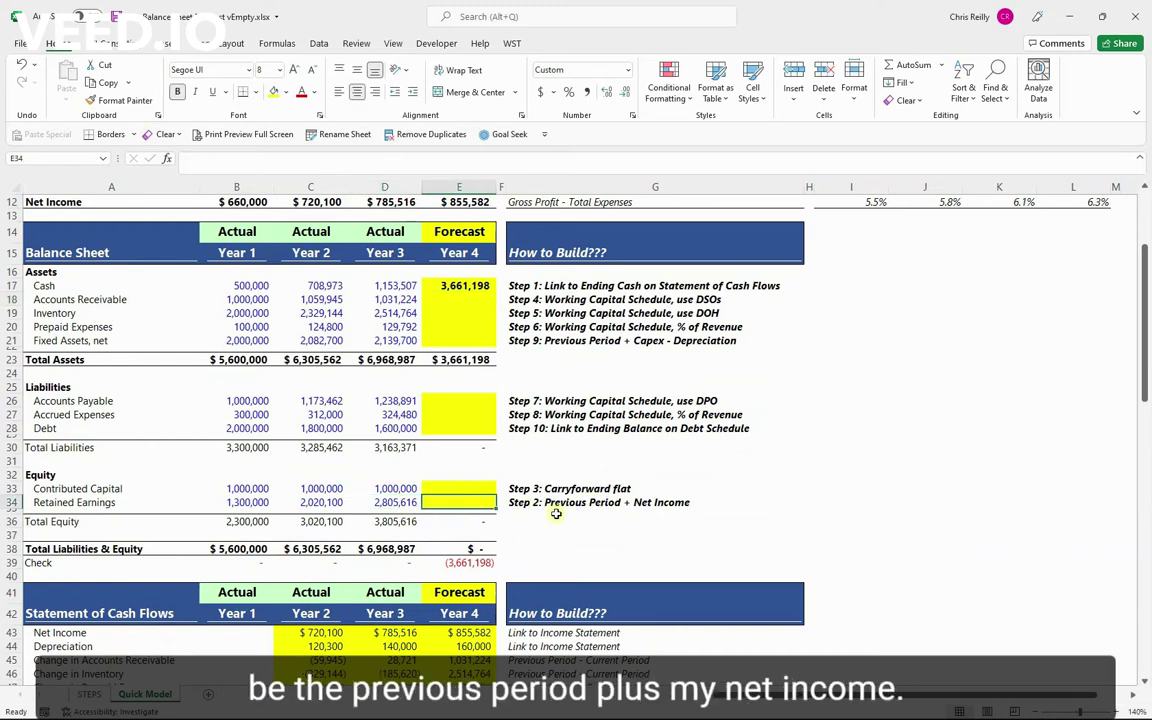
pyautogui.write('=')
pyautogui.press('Left')
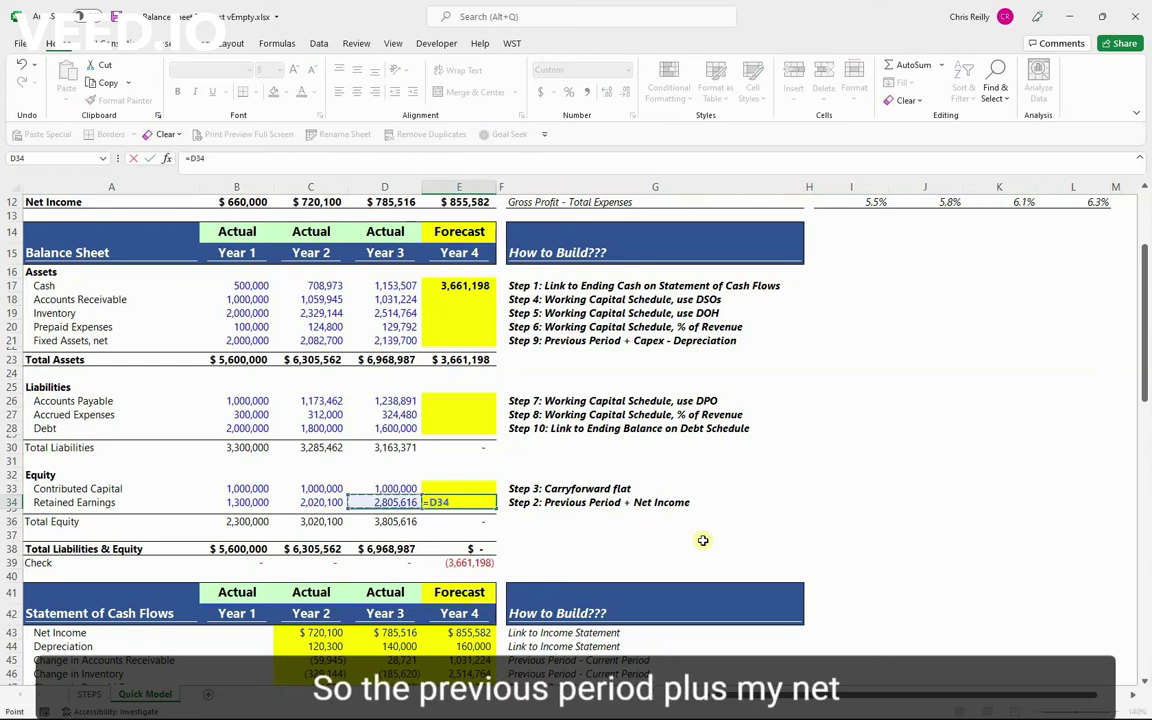
pyautogui.write('+')
pyautogui.scroll(4, 703, 540)
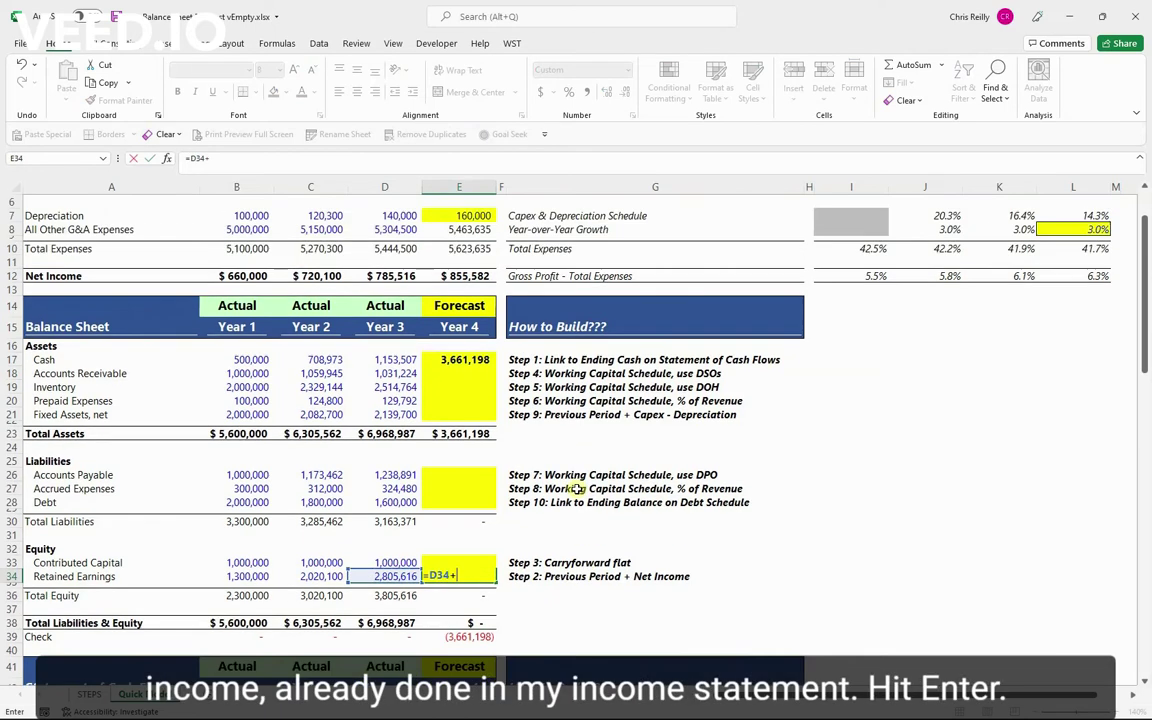
pyautogui.click(459, 360)
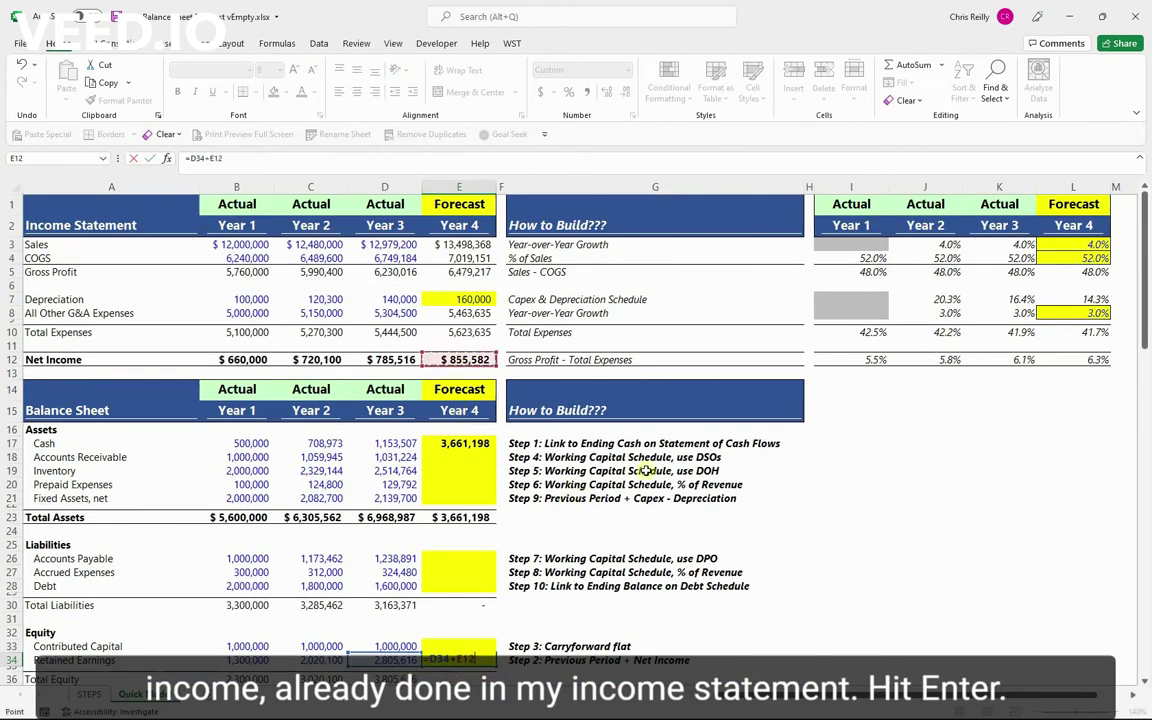
pyautogui.press('Return')
pyautogui.scroll(-3, 655, 480)
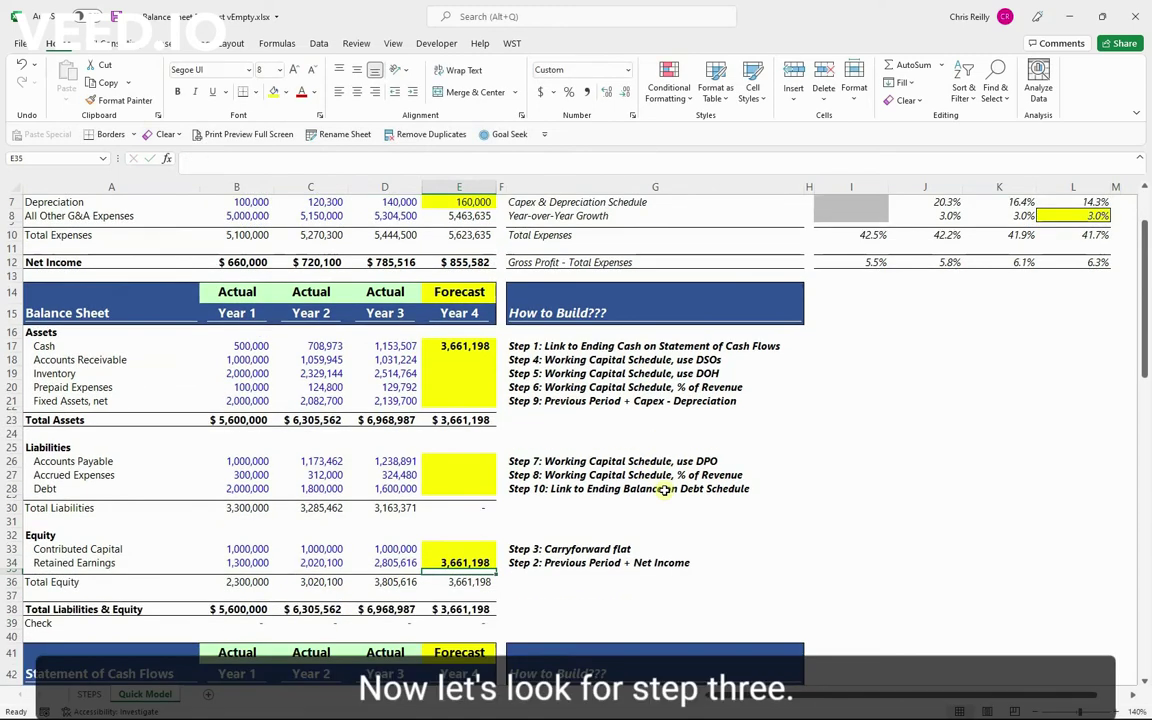
pyautogui.click(459, 313)
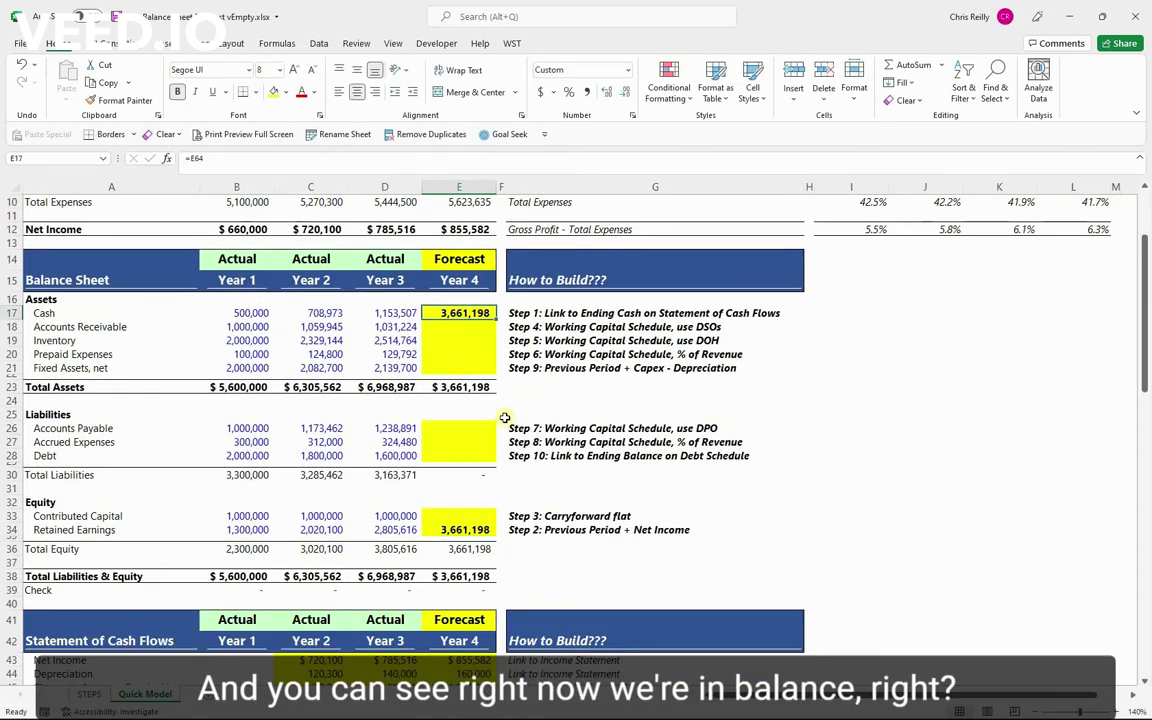
pyautogui.click(466, 591)
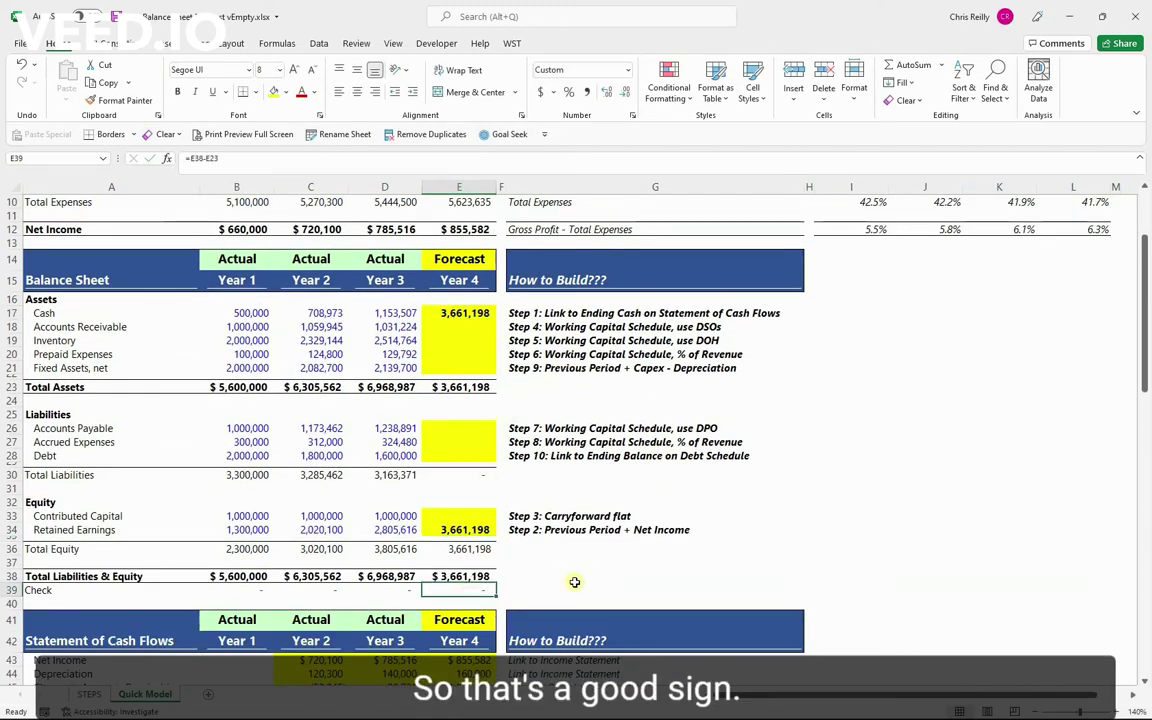
# Step: Carry Year 3 contributed capital of 1,000,000 forward into Year 4 with =D33
pyautogui.click(469, 520)
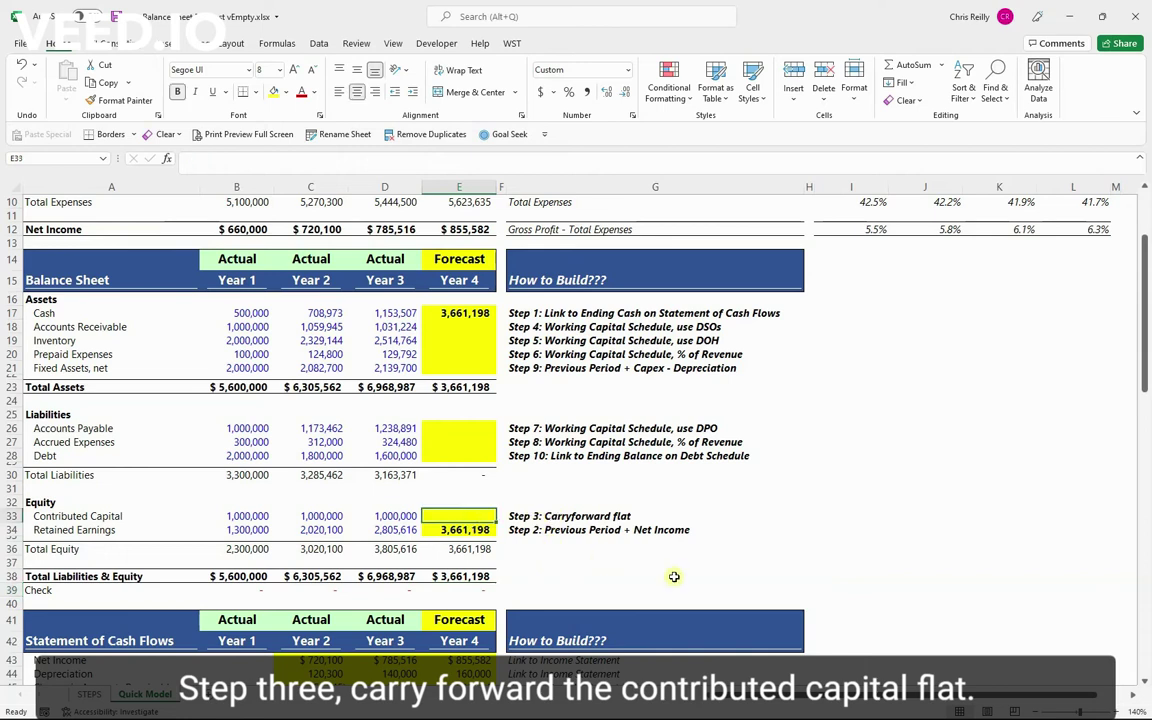
pyautogui.write('=')
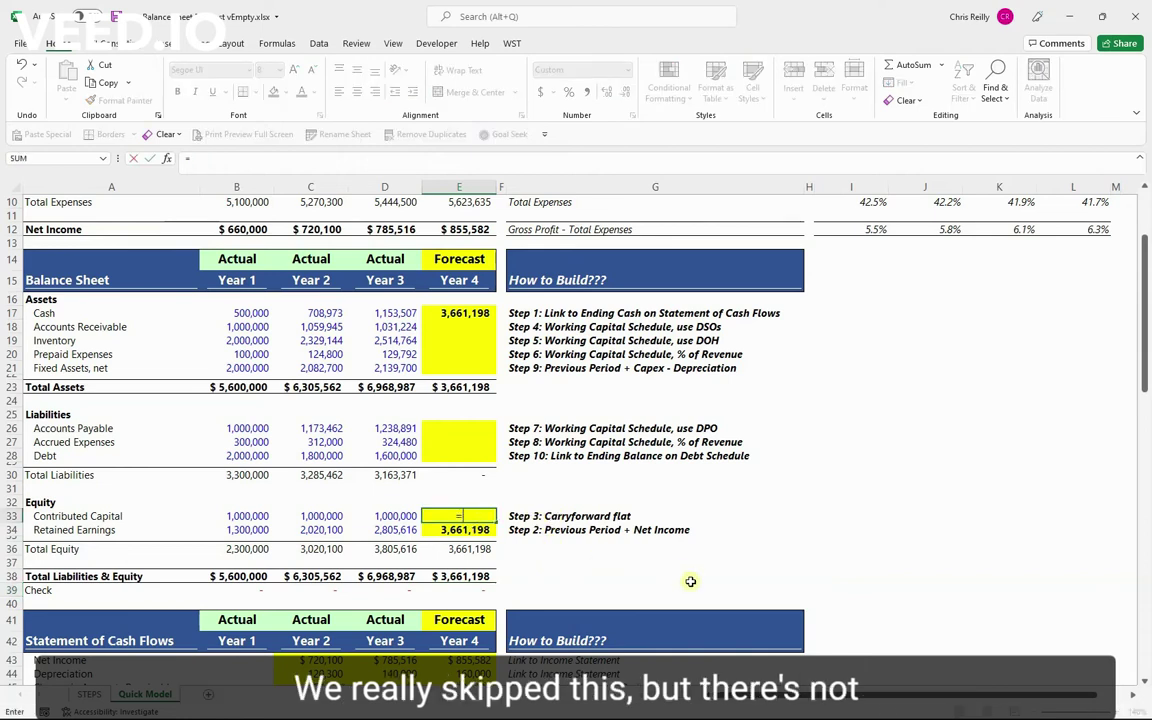
pyautogui.press('Left')
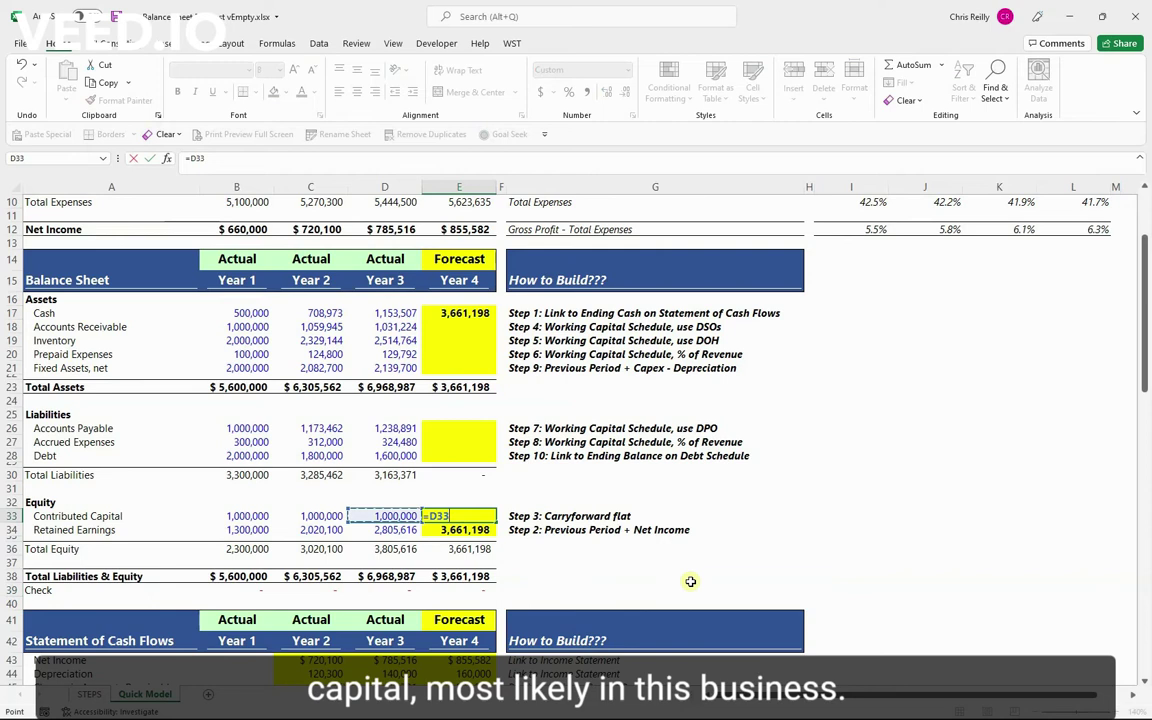
pyautogui.press('Return')
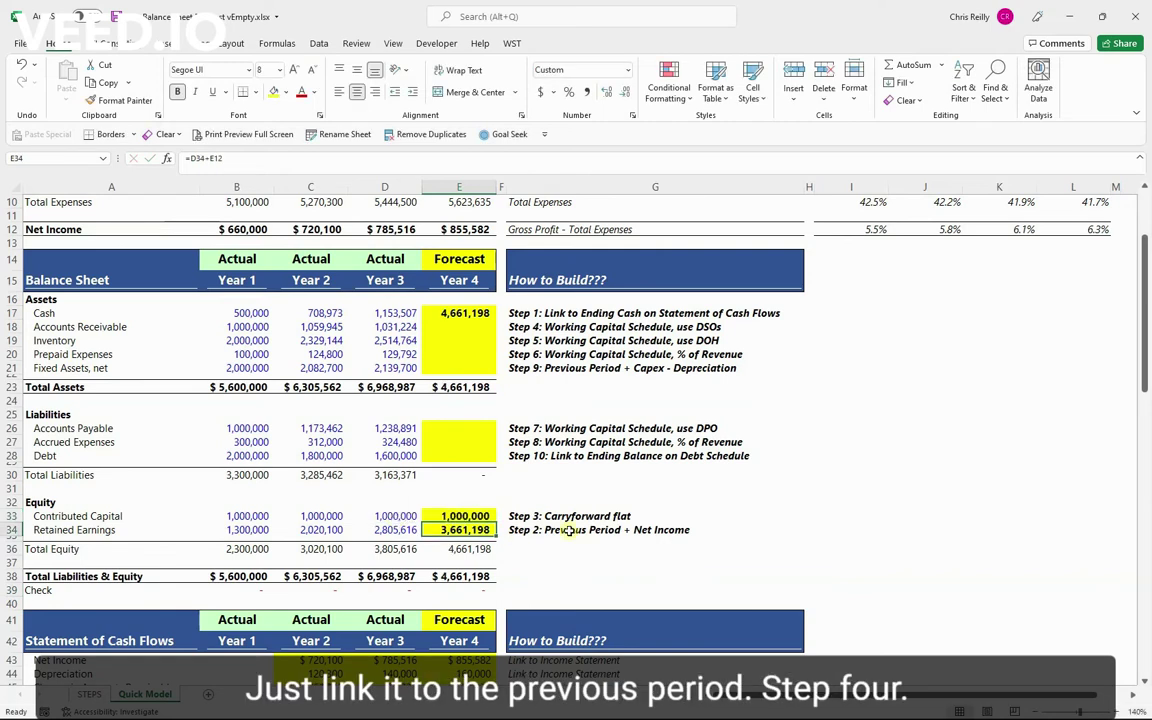
# Step: Review the Step 4–8 instructions for the receivables, inventory, prepaid, payables and accrued rows
pyautogui.click(587, 329)
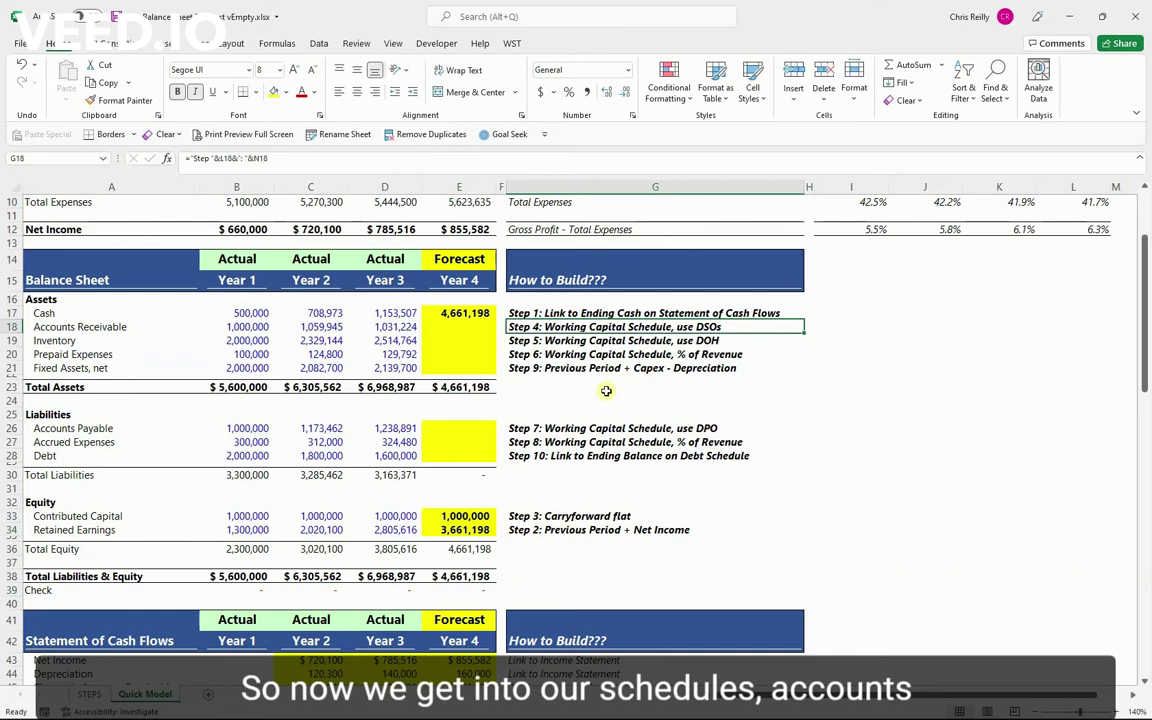
pyautogui.click(146, 329)
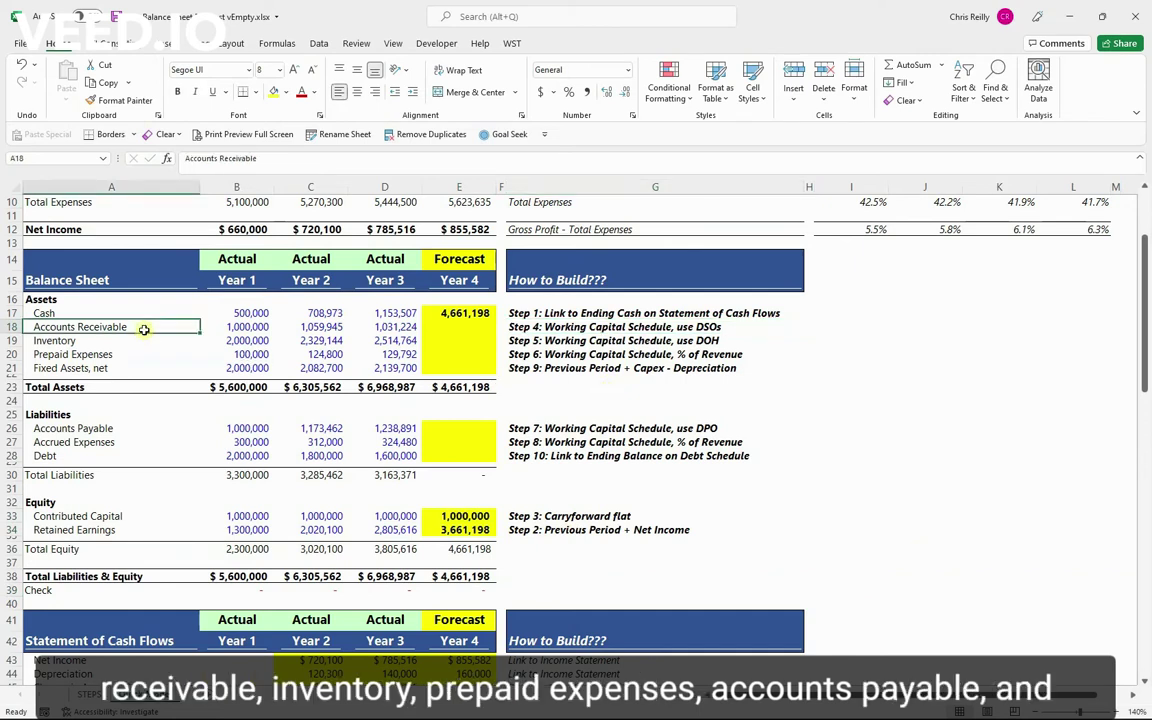
pyautogui.click(145, 345)
pyautogui.click(141, 356)
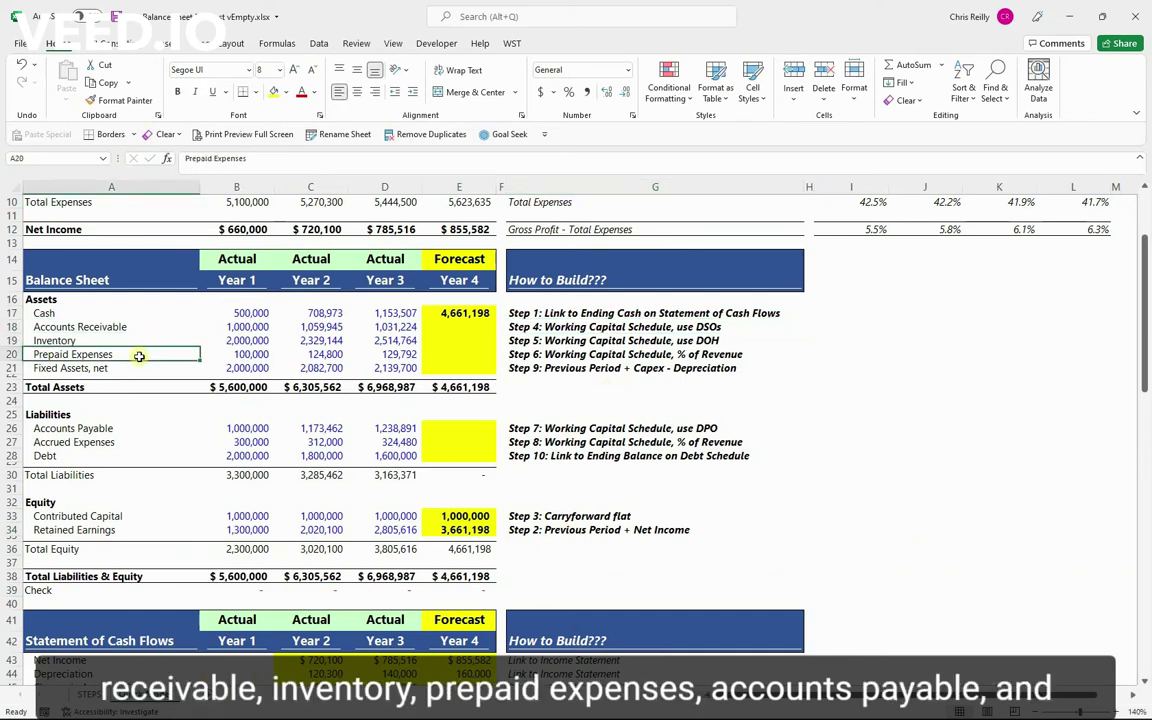
pyautogui.click(146, 429)
pyautogui.click(149, 444)
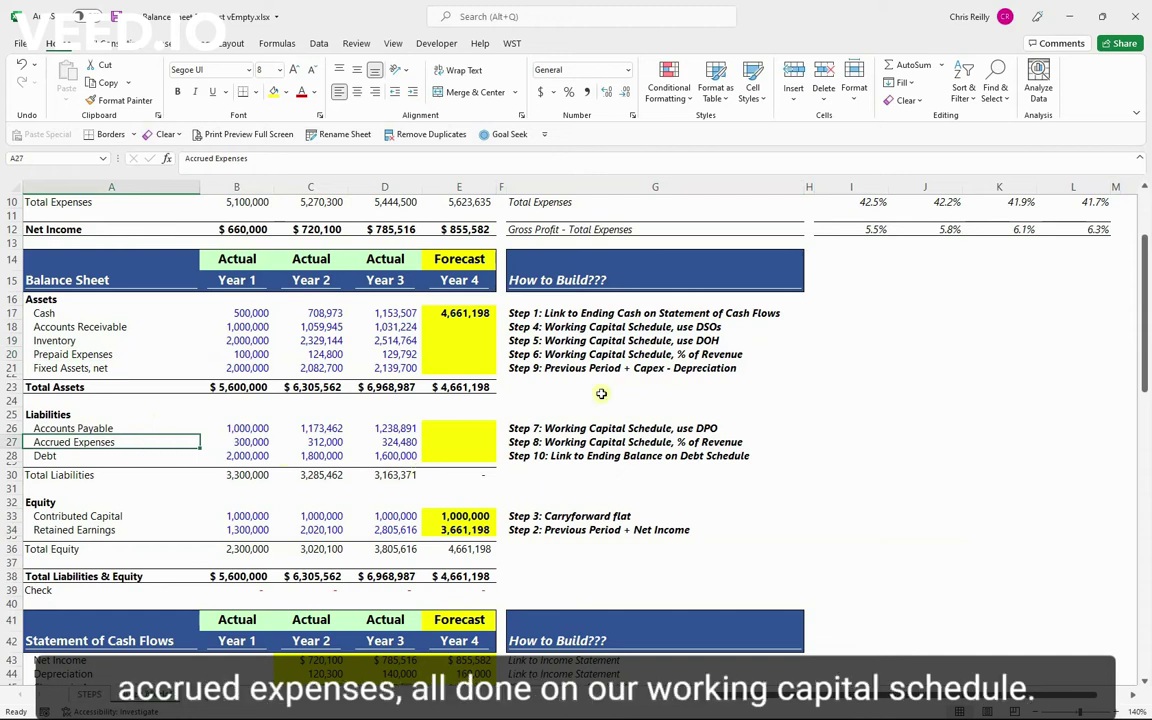
pyautogui.moveTo(540, 327); pyautogui.dragTo(597, 354)
pyautogui.moveTo(586, 430); pyautogui.dragTo(588, 444)
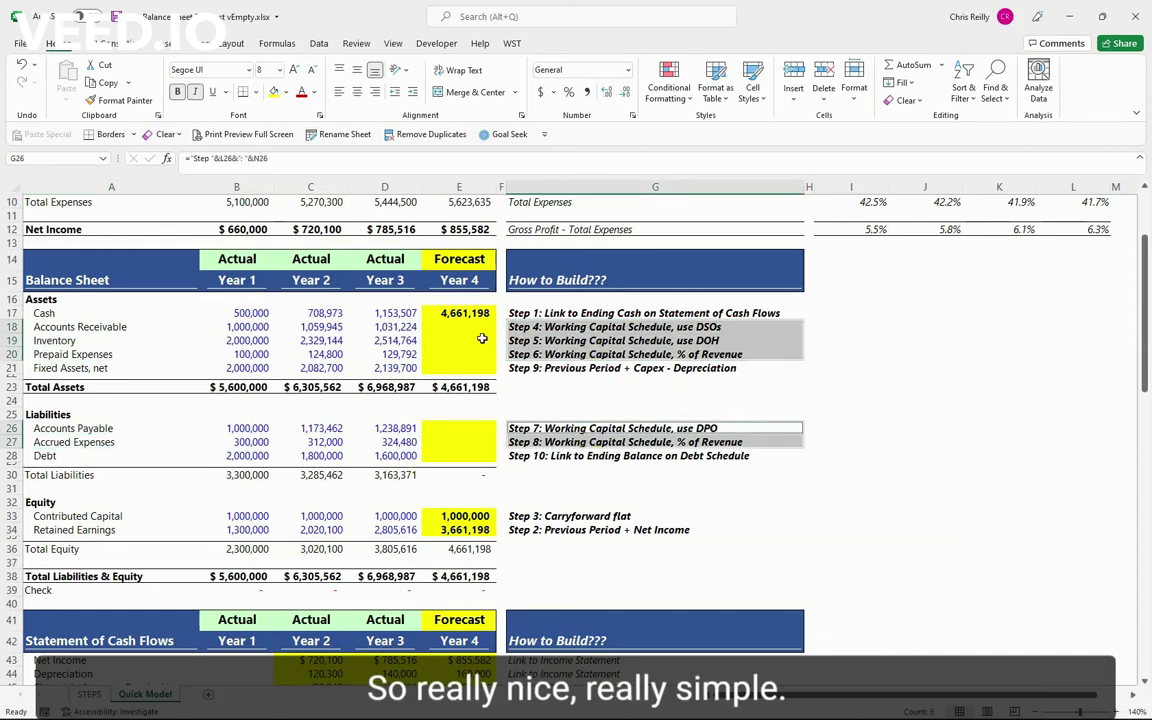
# Step: Link Year 4 receivables to =E72 and fill down to inventory and prepaid expenses
pyautogui.click(483, 327)
pyautogui.write('=')
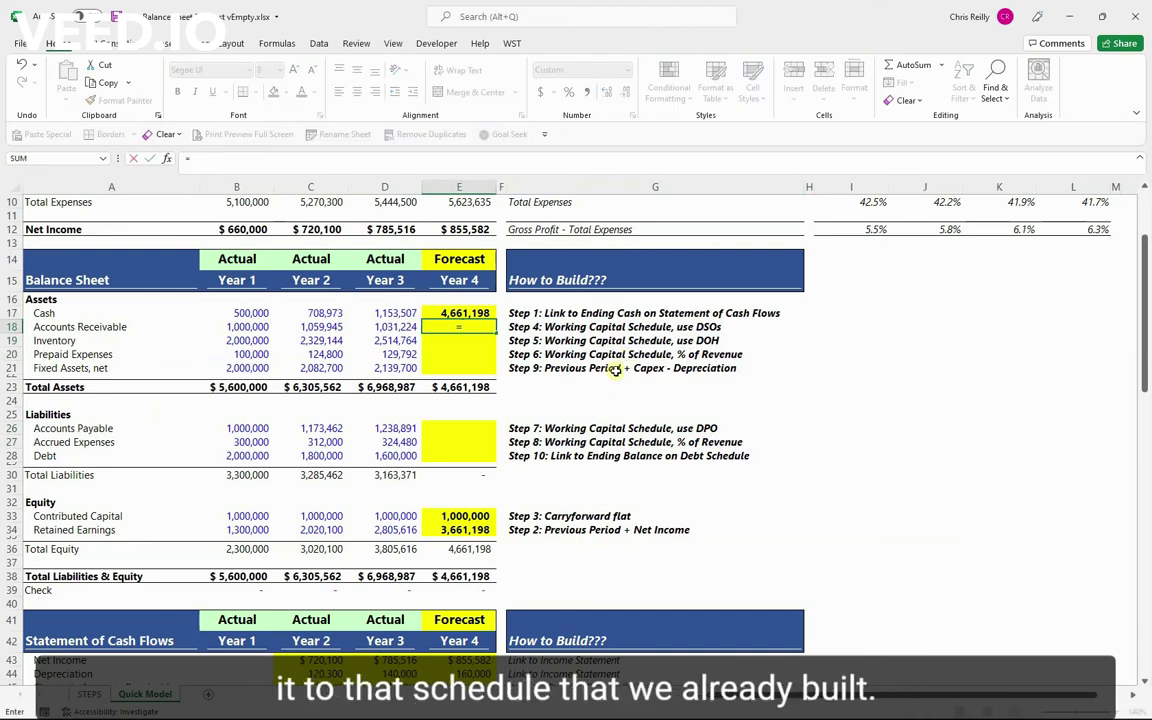
pyautogui.scroll(-5, 612, 360)
pyautogui.scroll(-10, 614, 440)
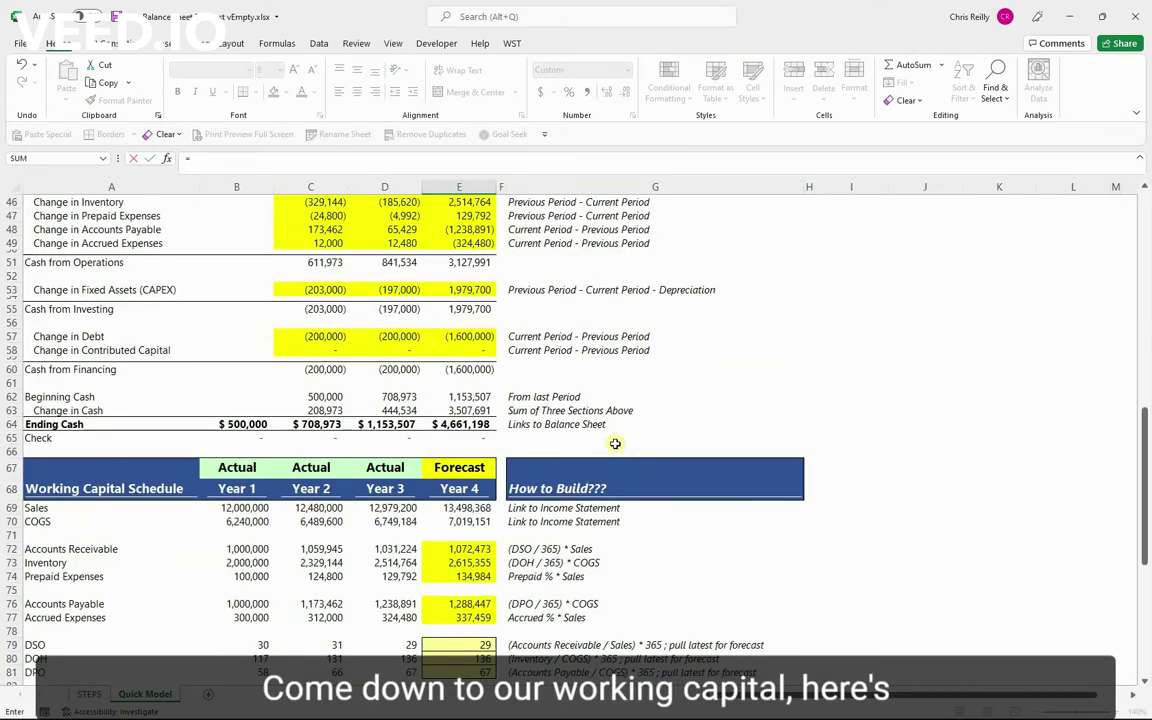
pyautogui.click(458, 443)
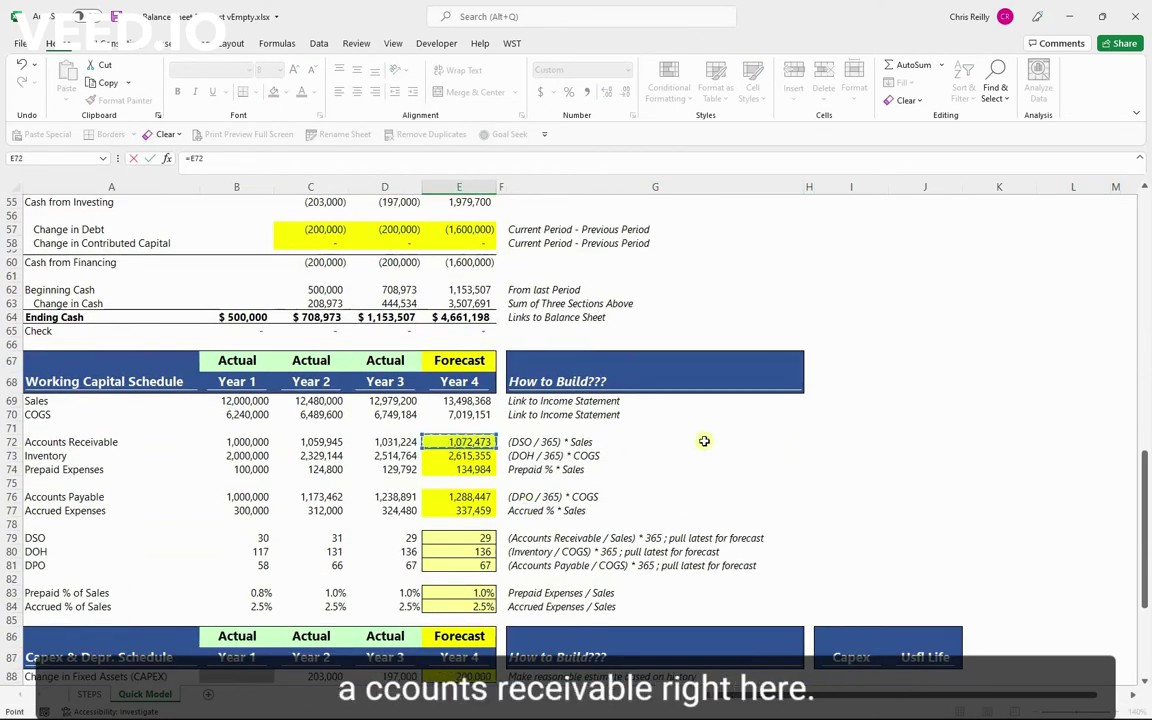
pyautogui.press('Return')
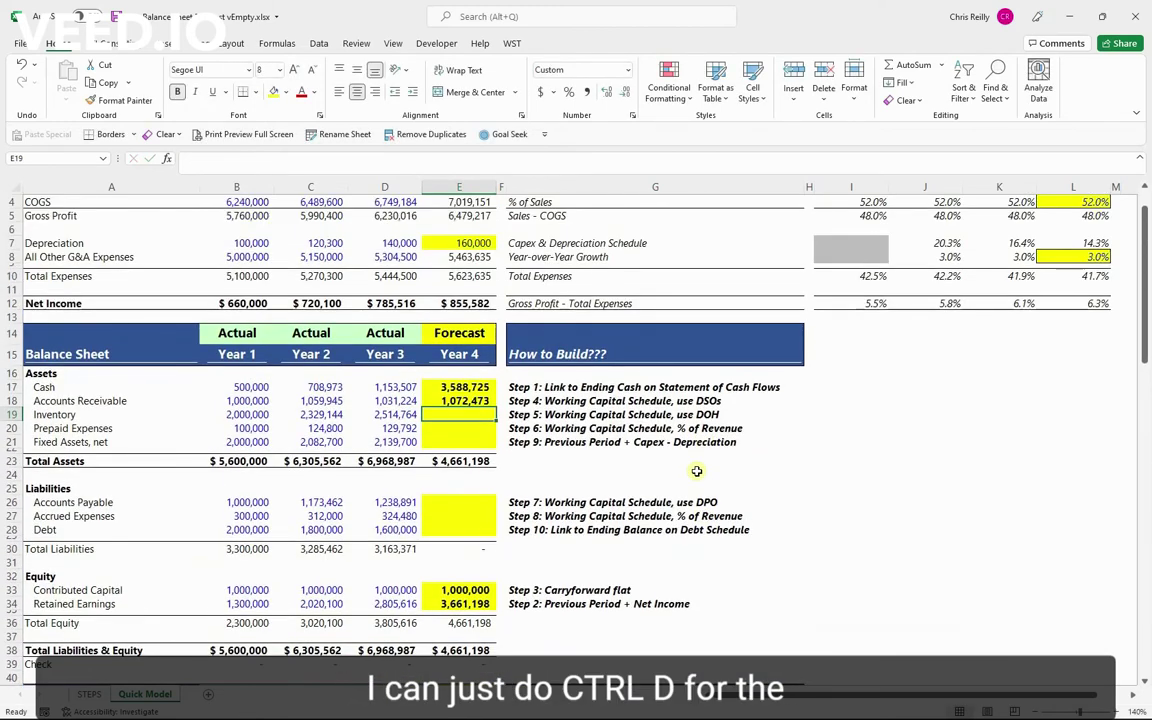
pyautogui.hotkey('ctrl', 'd')
pyautogui.press('Down')
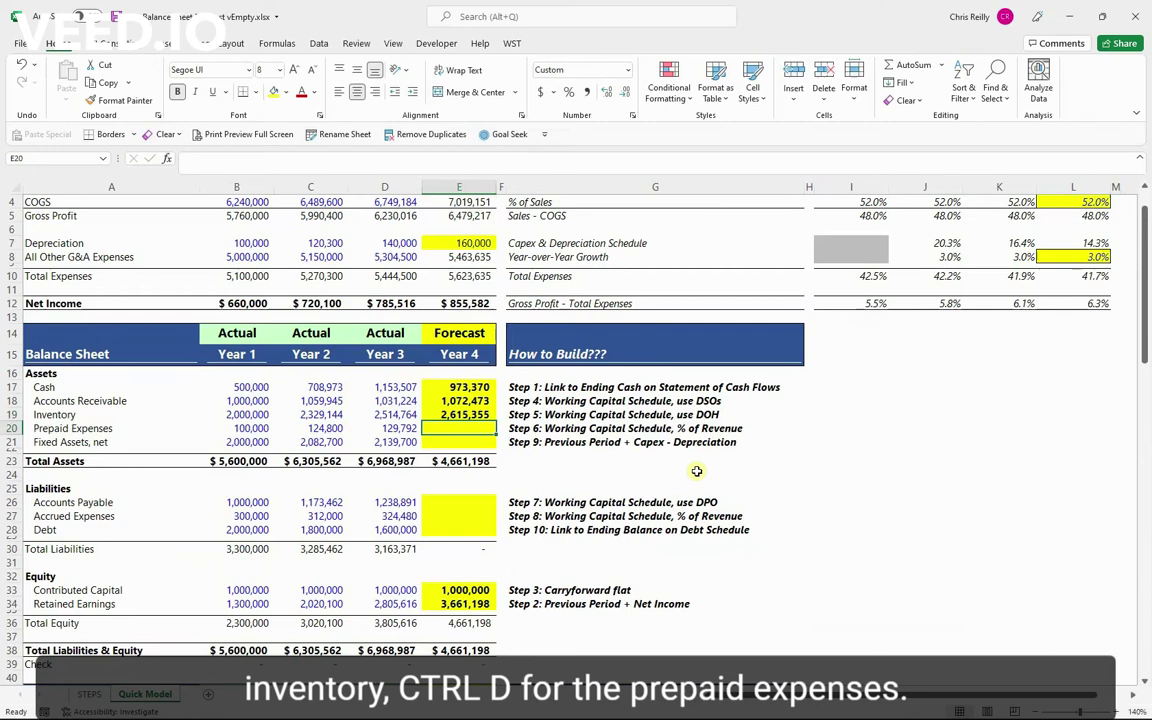
pyautogui.hotkey('ctrl', 'd')
pyautogui.moveTo(460, 401); pyautogui.dragTo(487, 424)
# Step: Link Year 4 payables to =E76 and fill down to accrued expenses; totals reach $6,287,104
pyautogui.click(459, 502)
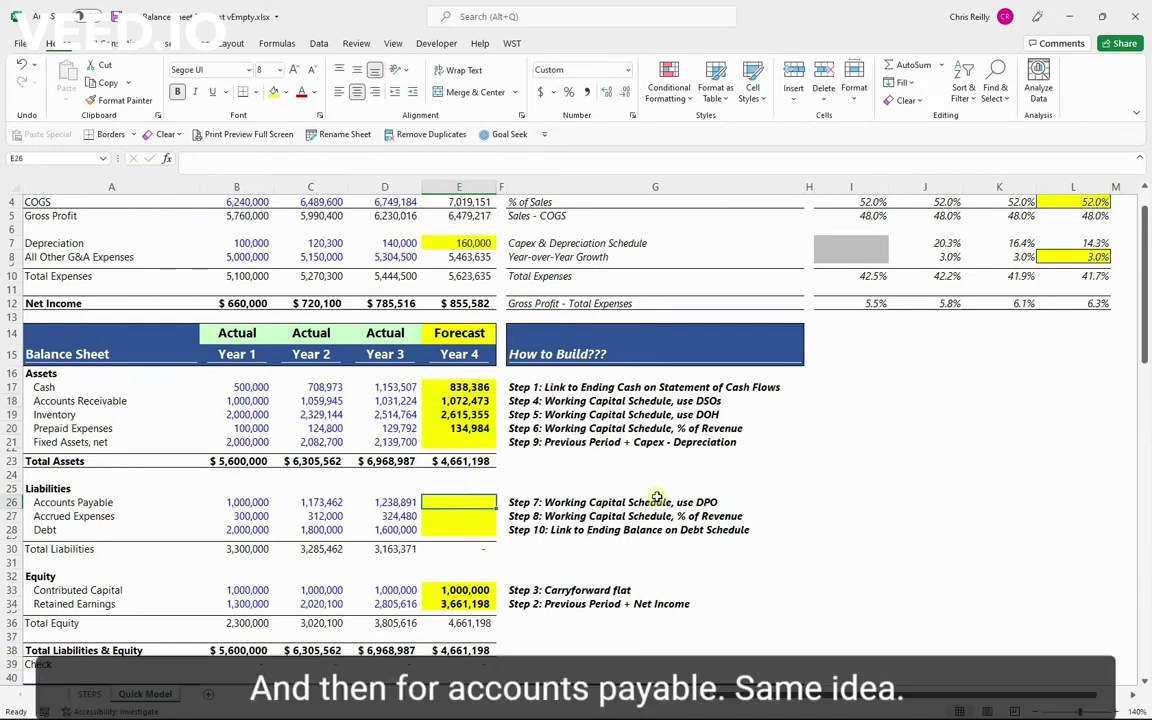
pyautogui.write('=')
pyautogui.scroll(-7, 608, 528)
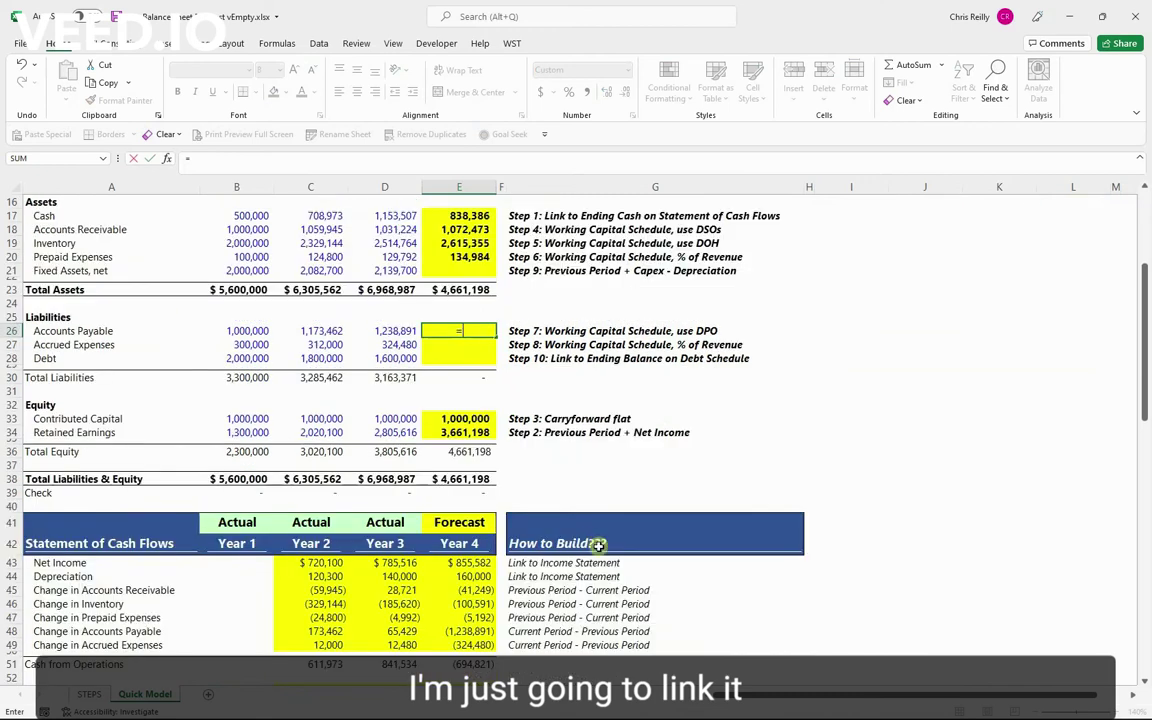
pyautogui.scroll(-8, 602, 552)
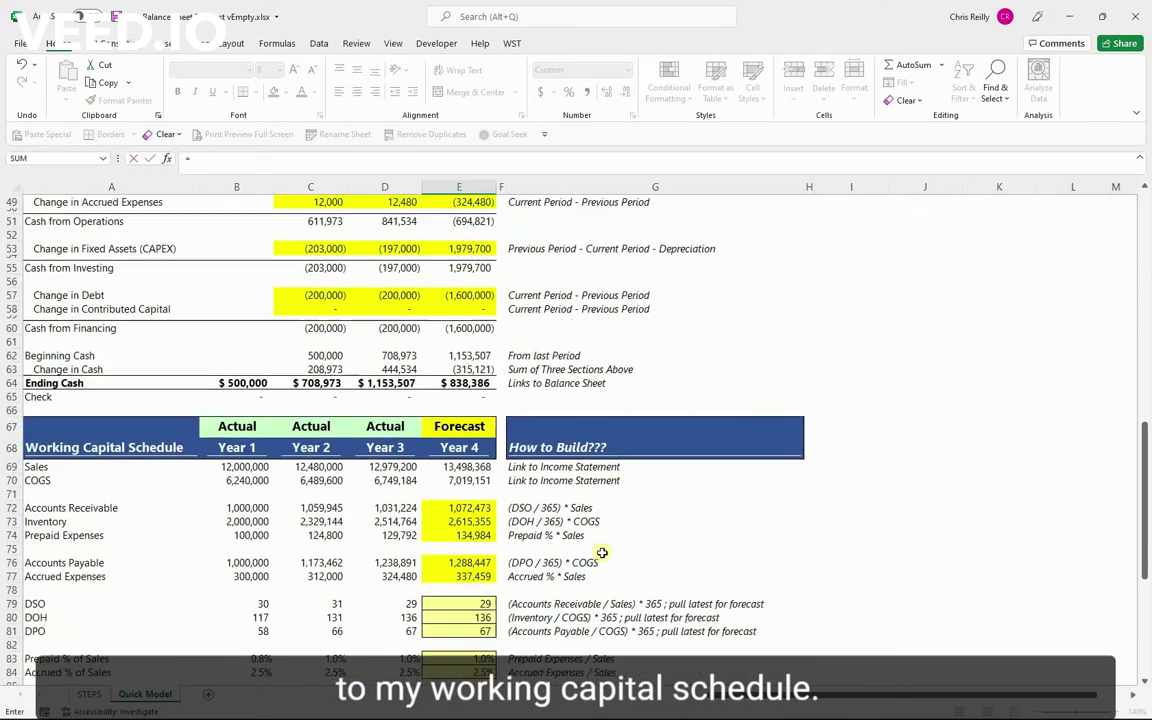
pyautogui.click(476, 563)
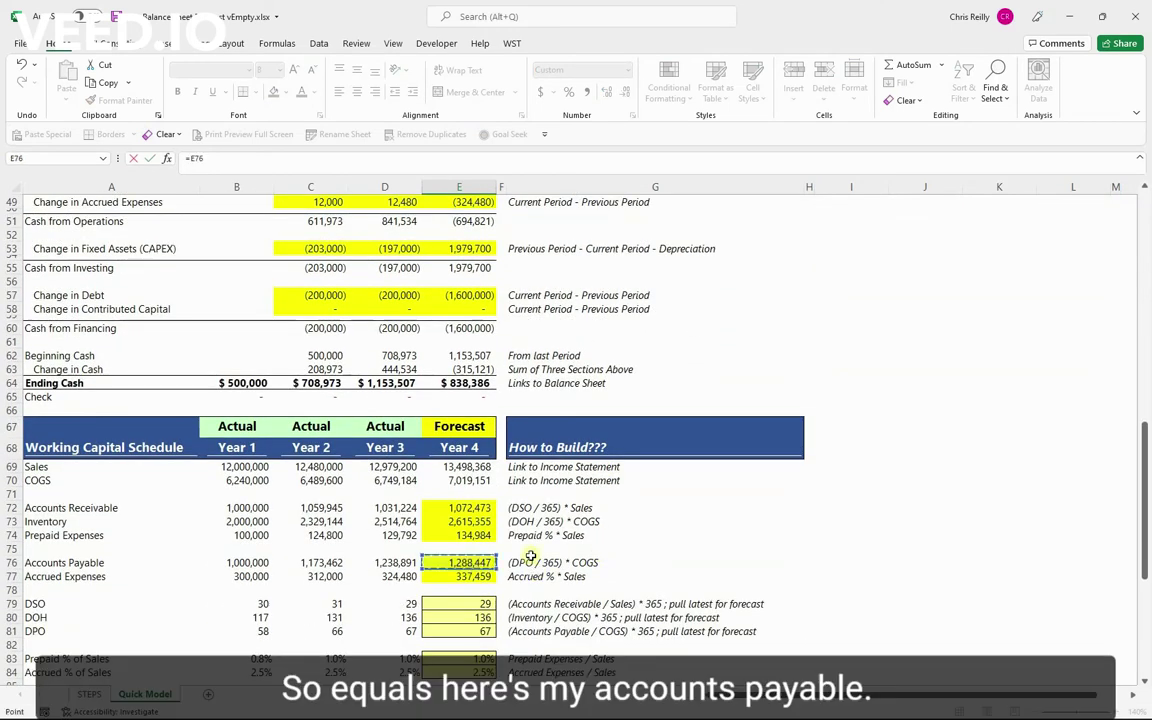
pyautogui.press('Return')
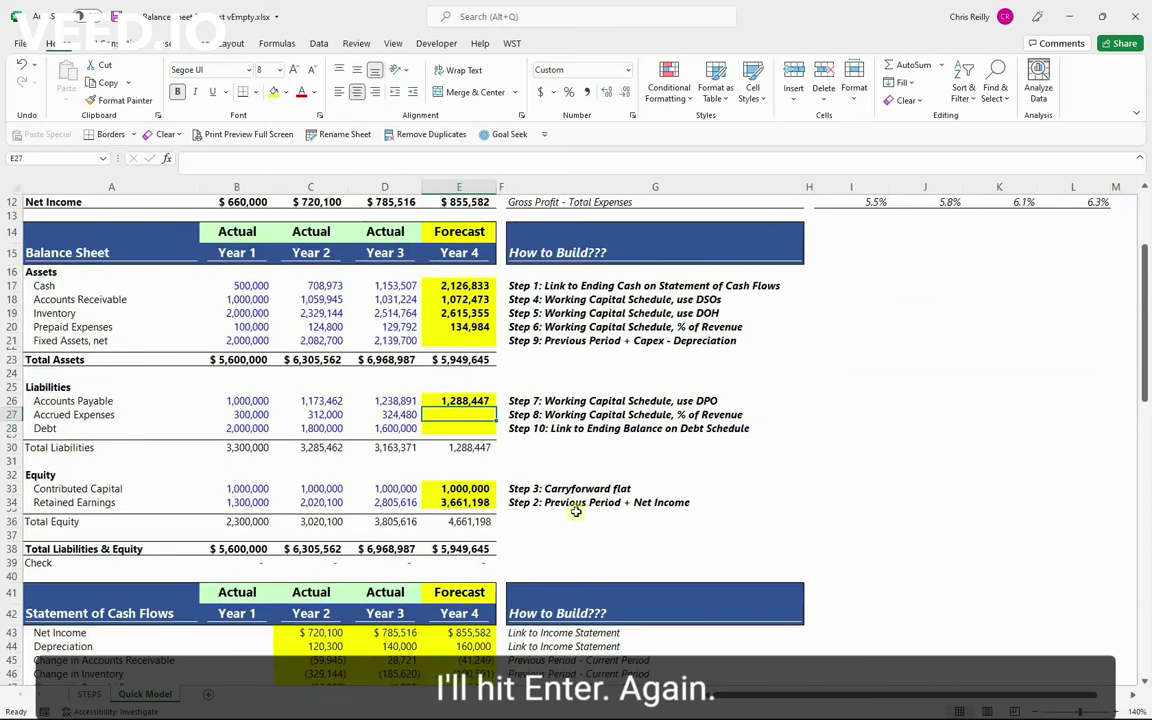
pyautogui.hotkey('ctrl', 'd')
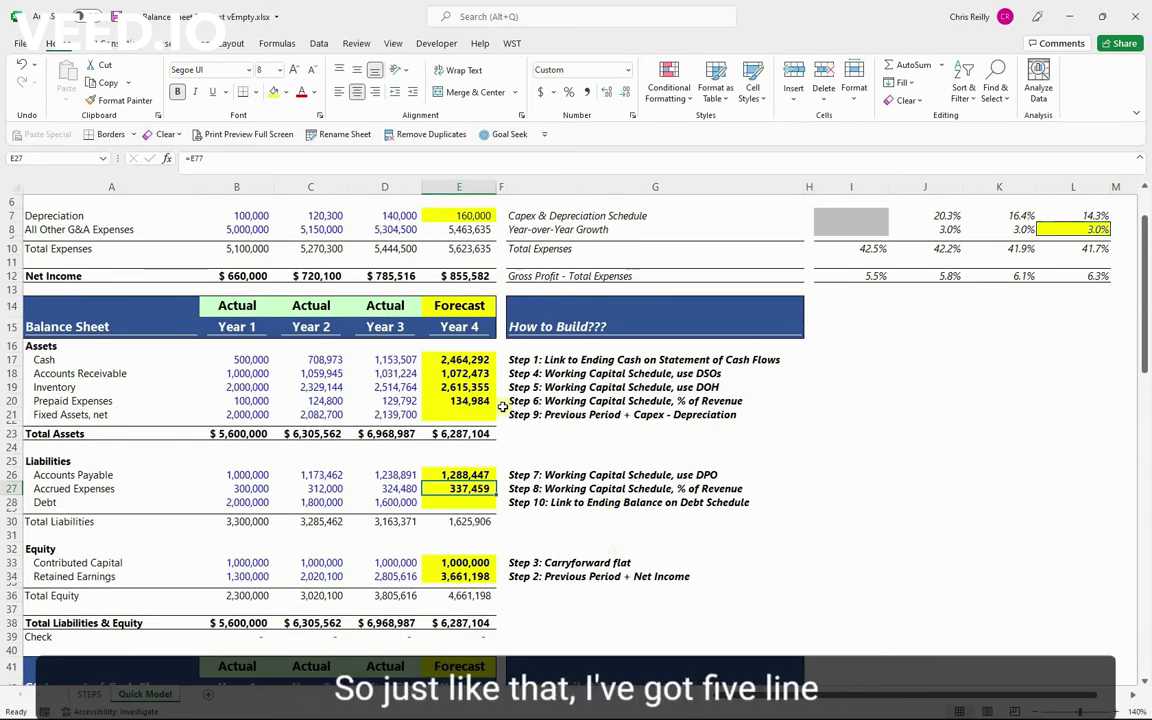
pyautogui.moveTo(458, 360); pyautogui.dragTo(458, 401)
pyautogui.click(470, 474)
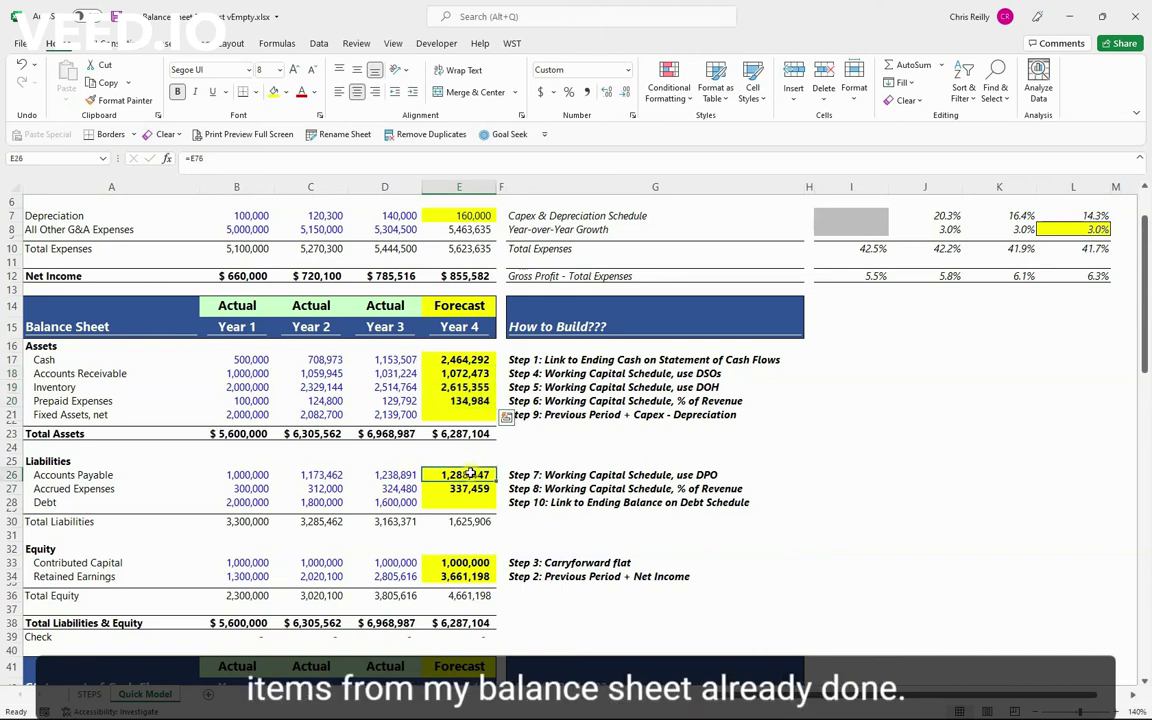
pyautogui.moveTo(470, 474); pyautogui.dragTo(462, 488)
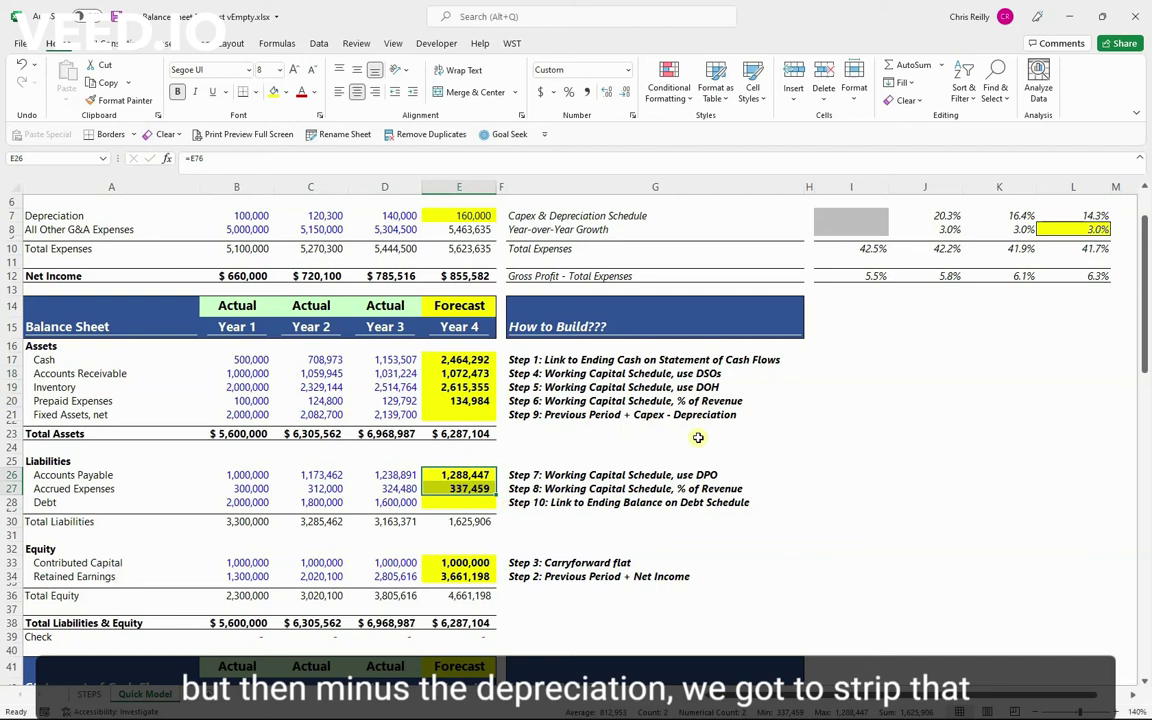
# Step: Enter =D21+E88-E7 for Year 4 net fixed assets, giving 2,179,700
pyautogui.click(35, 415)
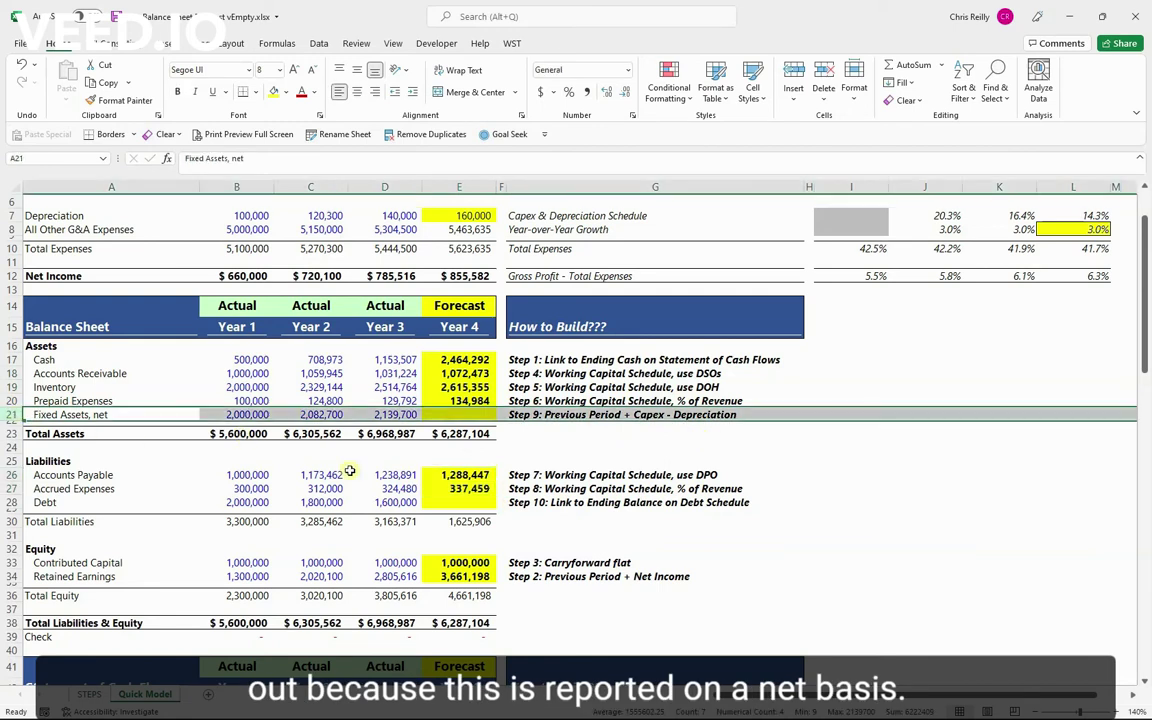
pyautogui.click(463, 415)
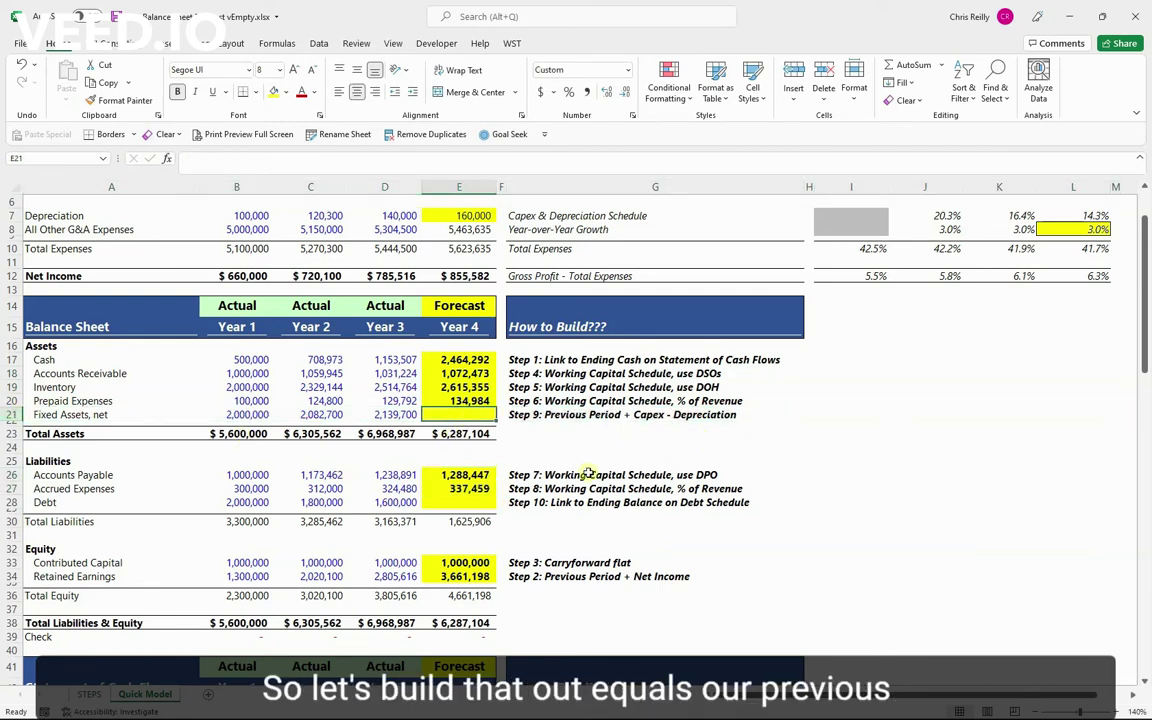
pyautogui.write('=')
pyautogui.press('Left')
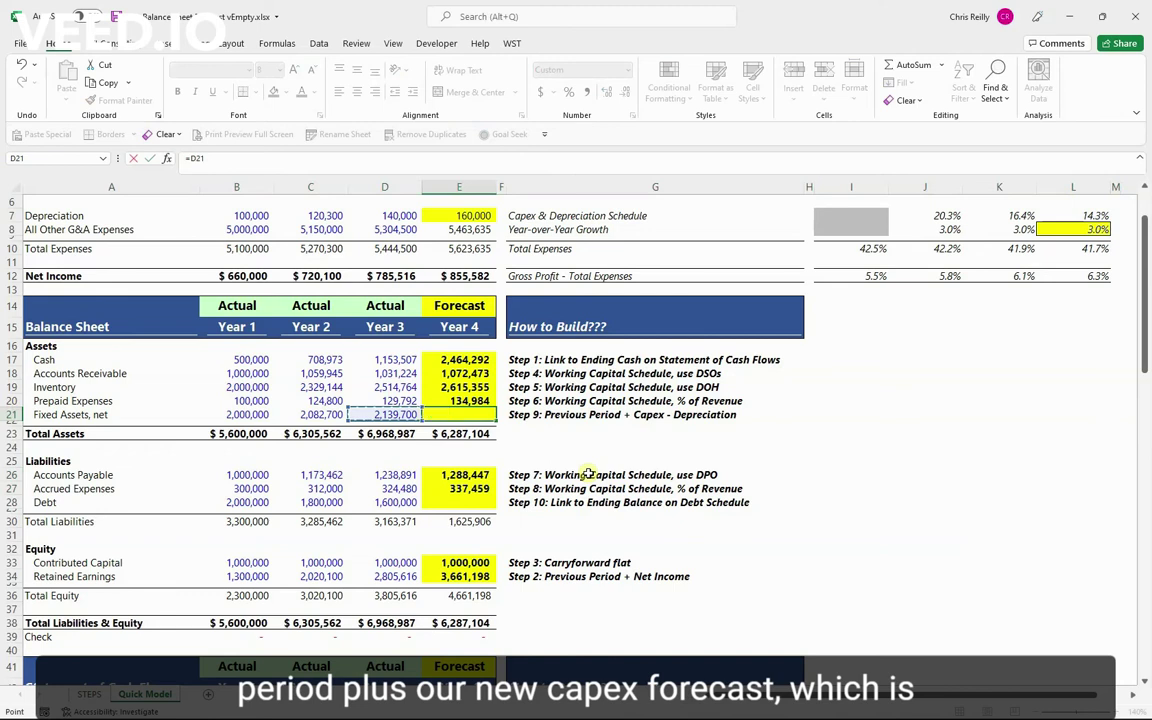
pyautogui.write('+')
pyautogui.scroll(-5, 482, 472)
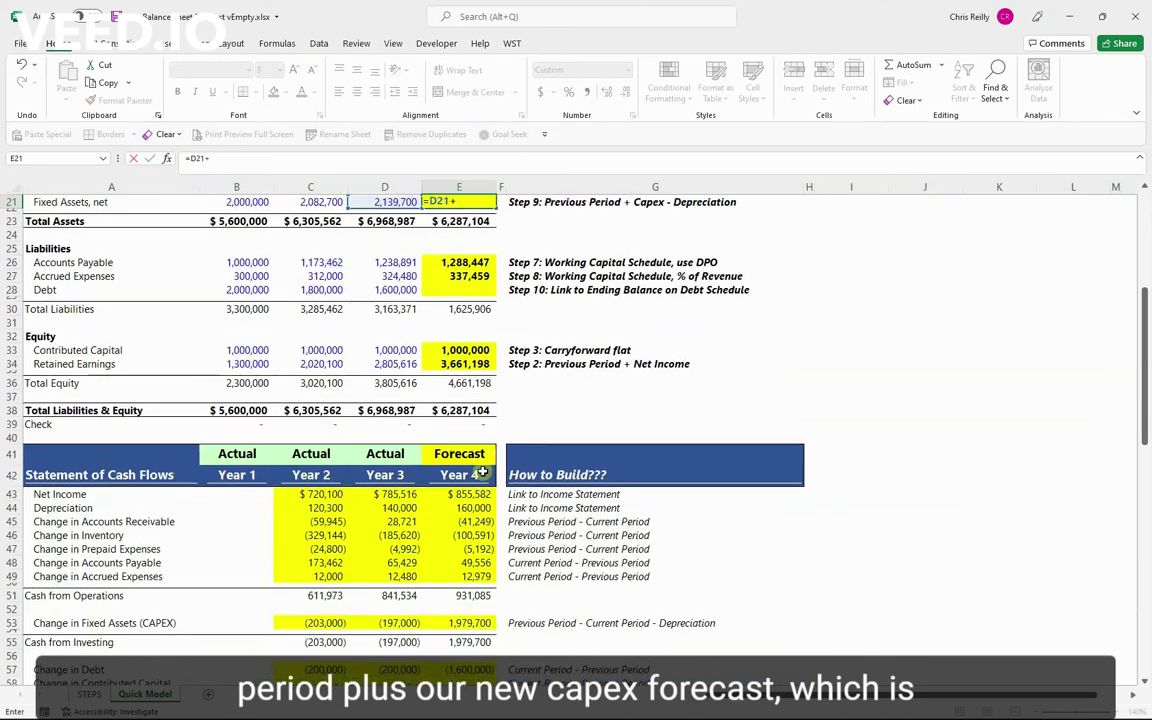
pyautogui.scroll(-13, 482, 472)
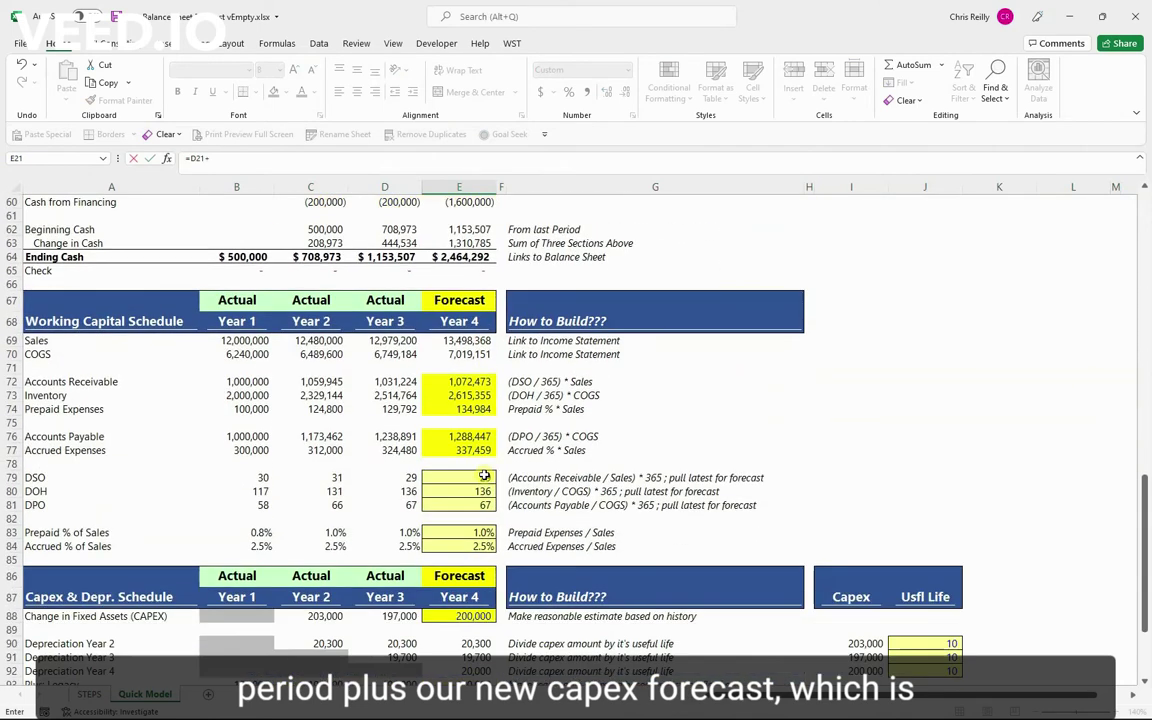
pyautogui.scroll(-4, 484, 476)
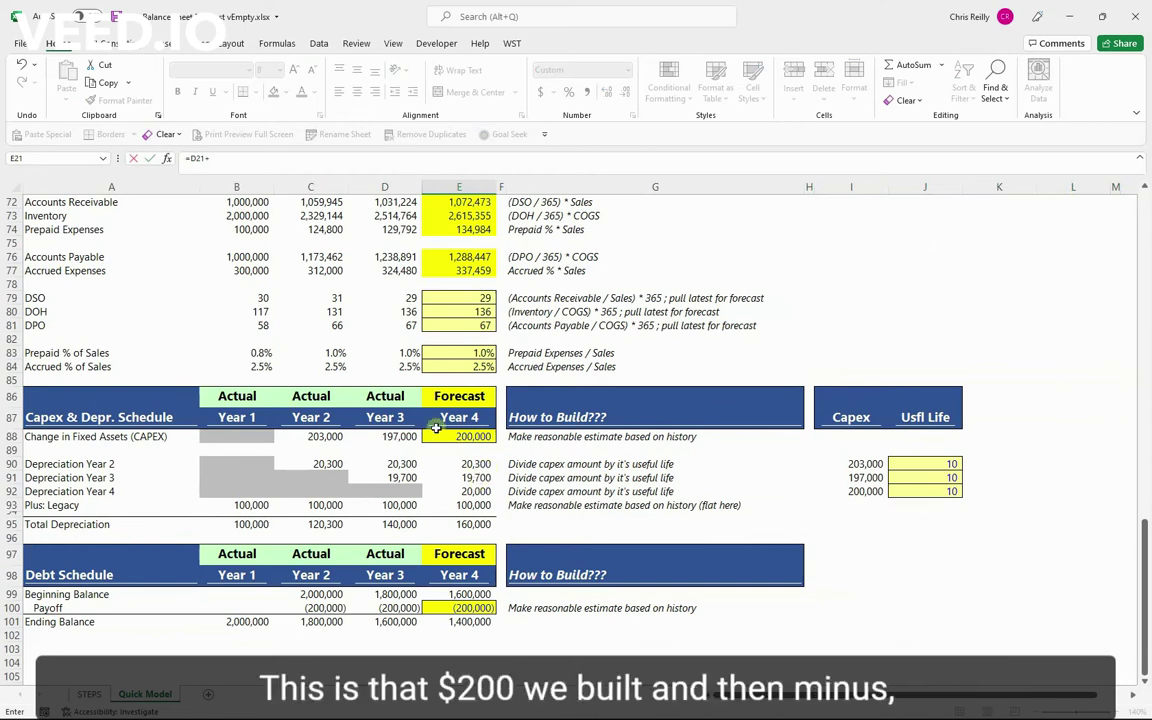
pyautogui.click(466, 437)
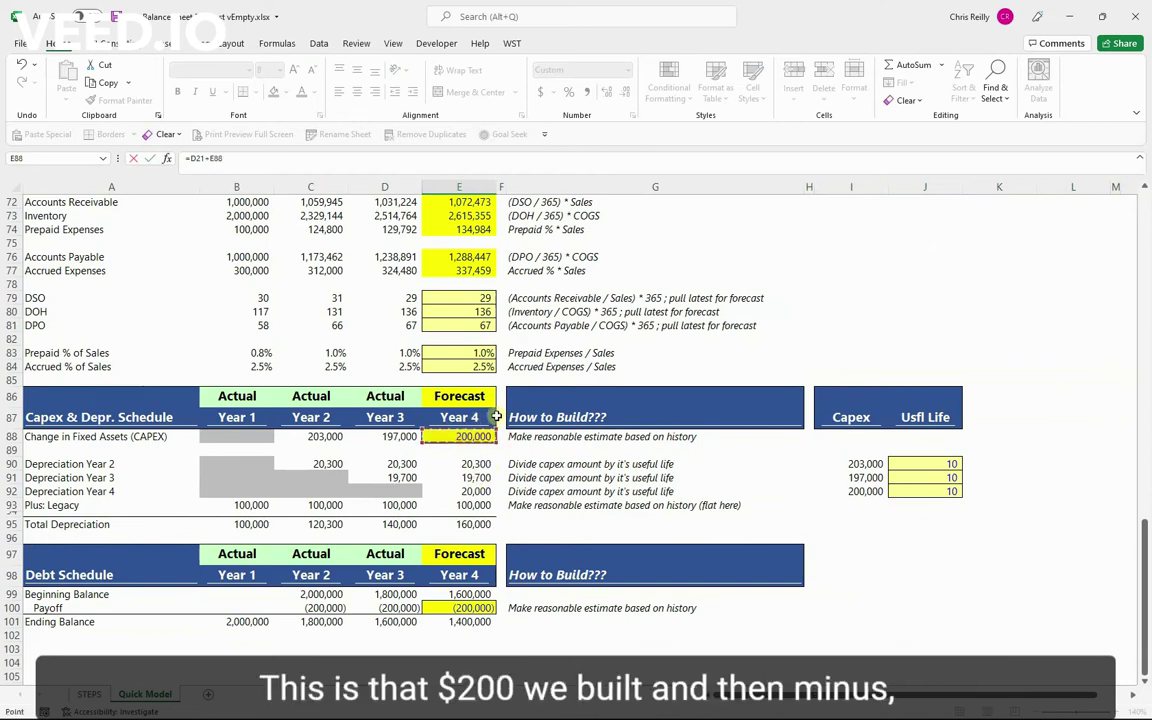
pyautogui.write('-')
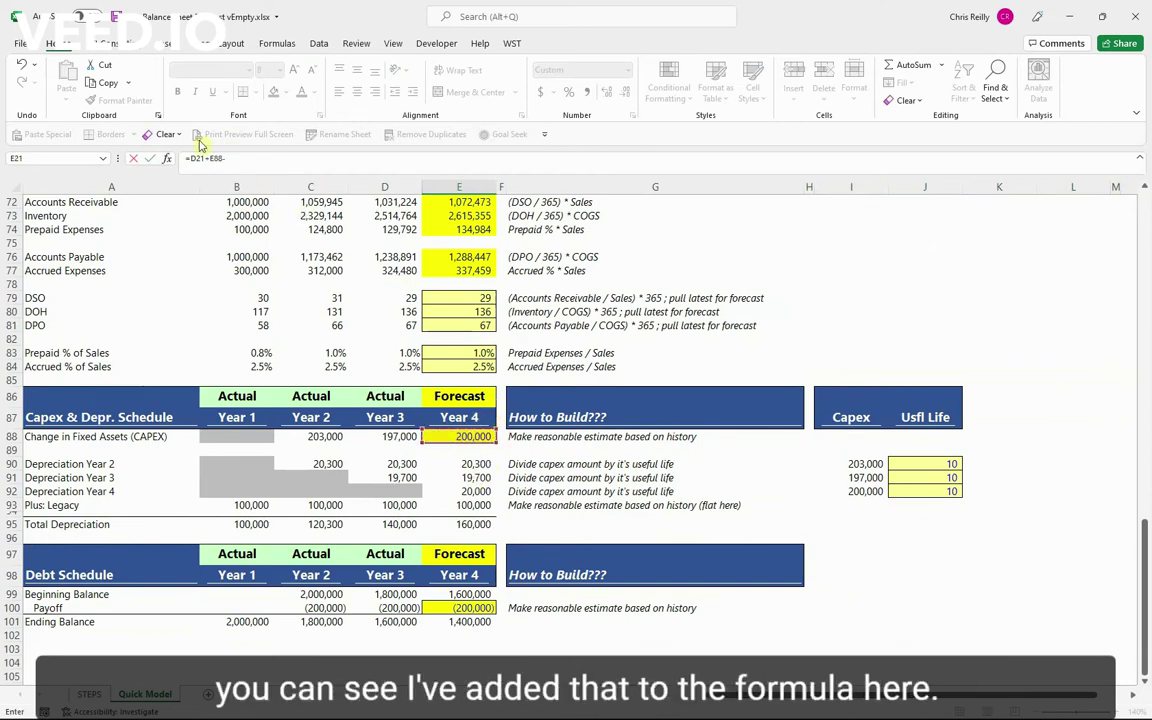
pyautogui.scroll(17, 409, 295)
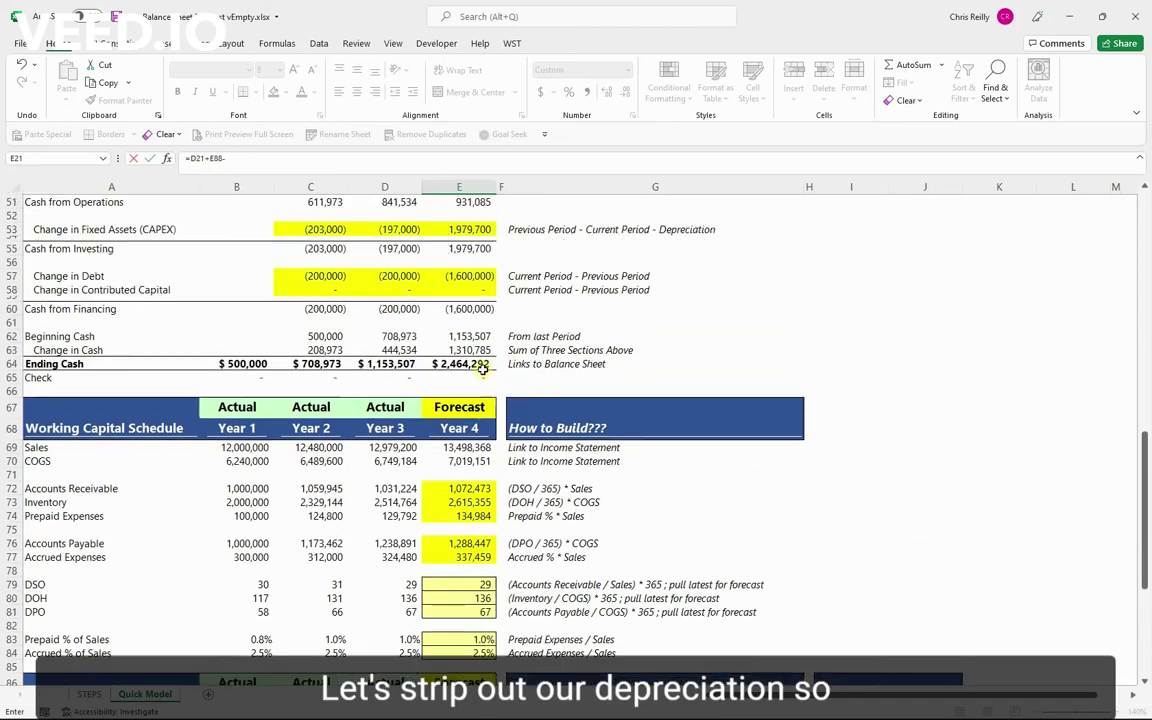
pyautogui.scroll(7, 486, 377)
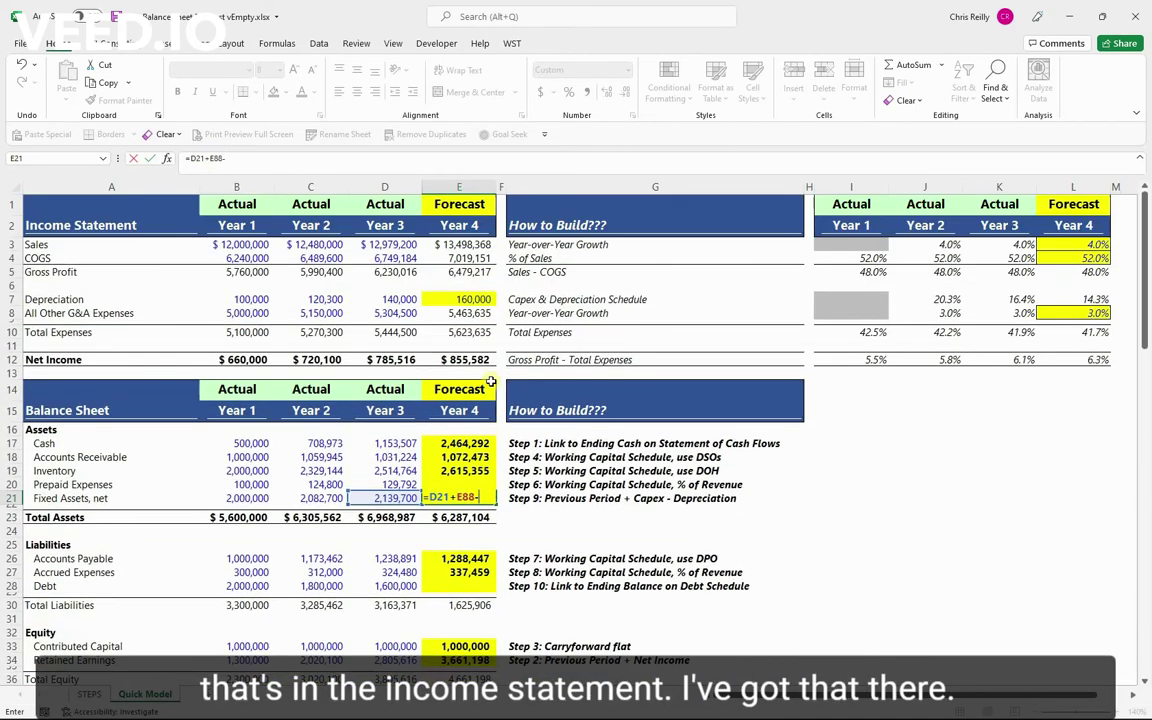
pyautogui.click(440, 299)
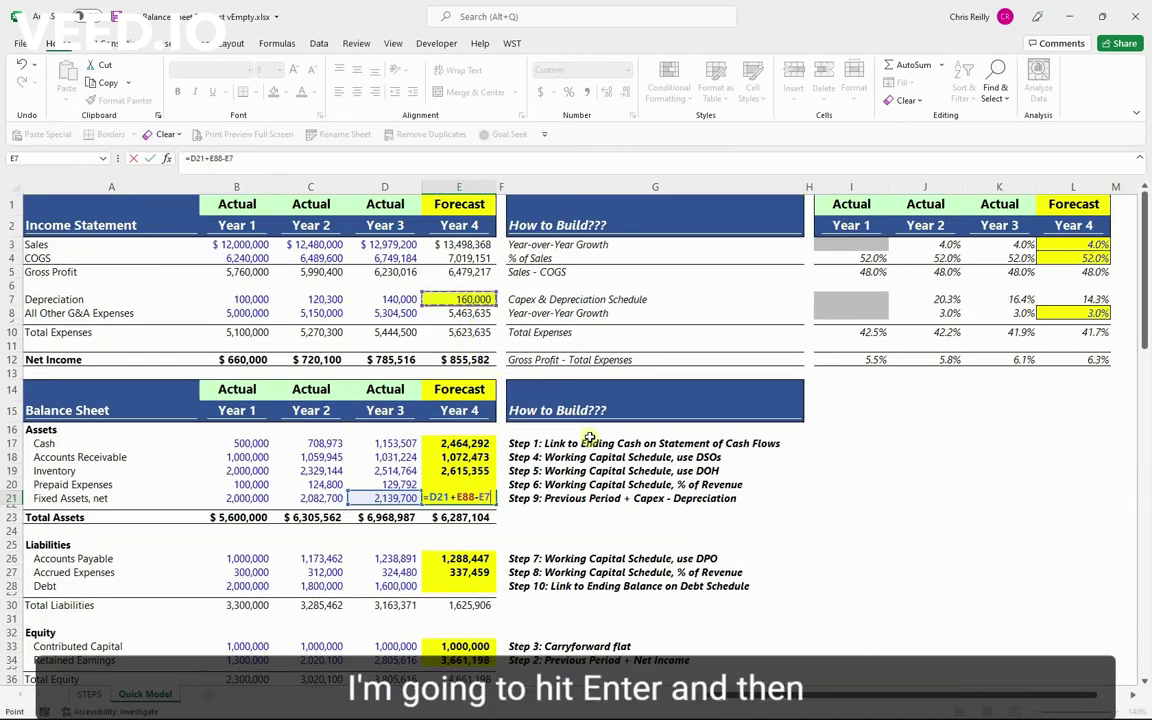
pyautogui.press('Return')
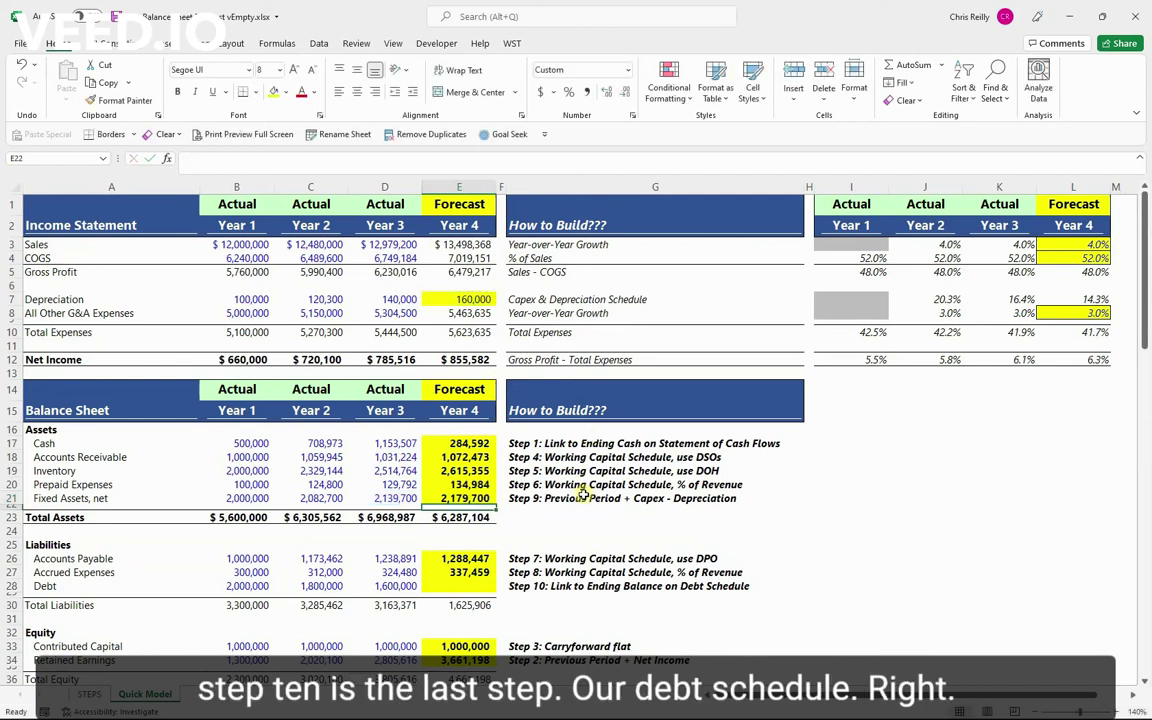
# Step: Link Year 4 Debt in E28 to E101's 1,400,000 ending balance; totals match at $7,687,104
pyautogui.scroll(-2, 589, 505)
pyautogui.scroll(-1, 589, 510)
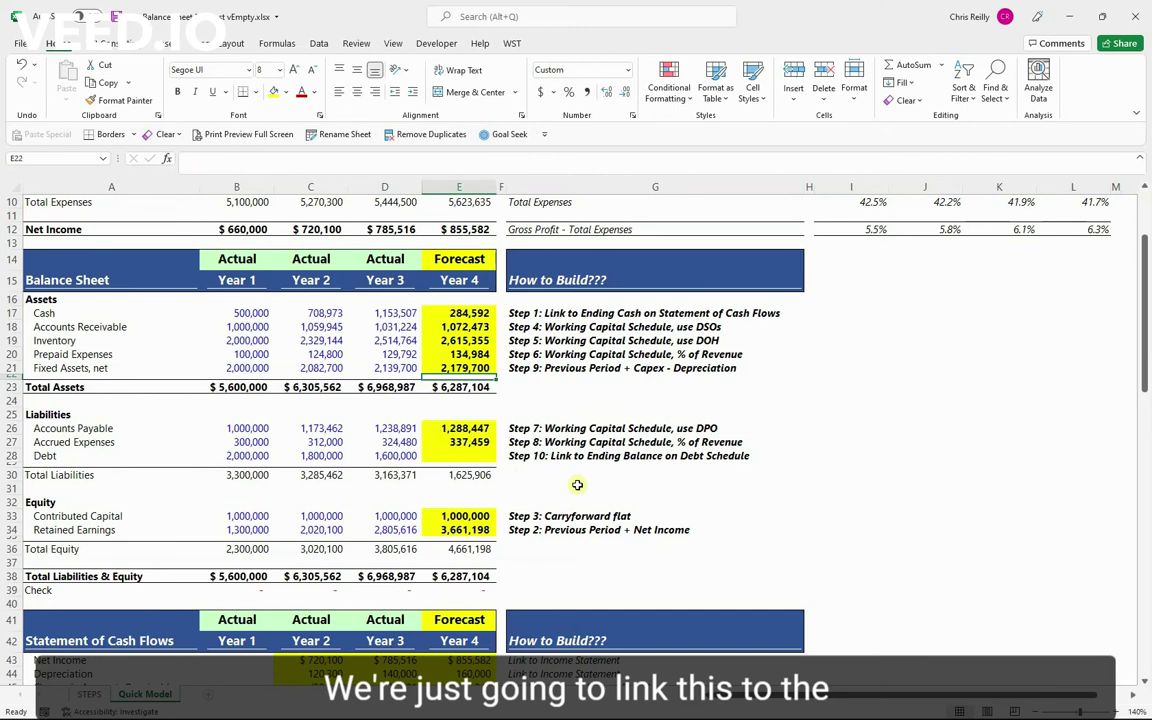
pyautogui.click(459, 456)
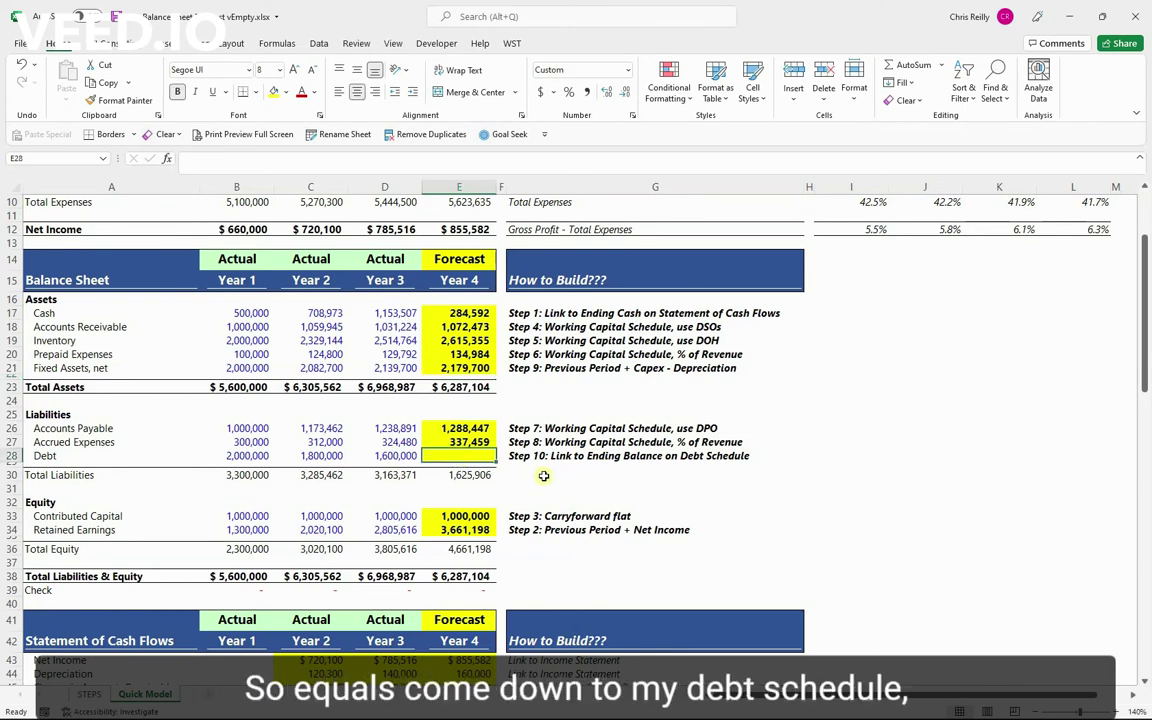
pyautogui.write('=')
pyautogui.scroll(-20, 544, 476)
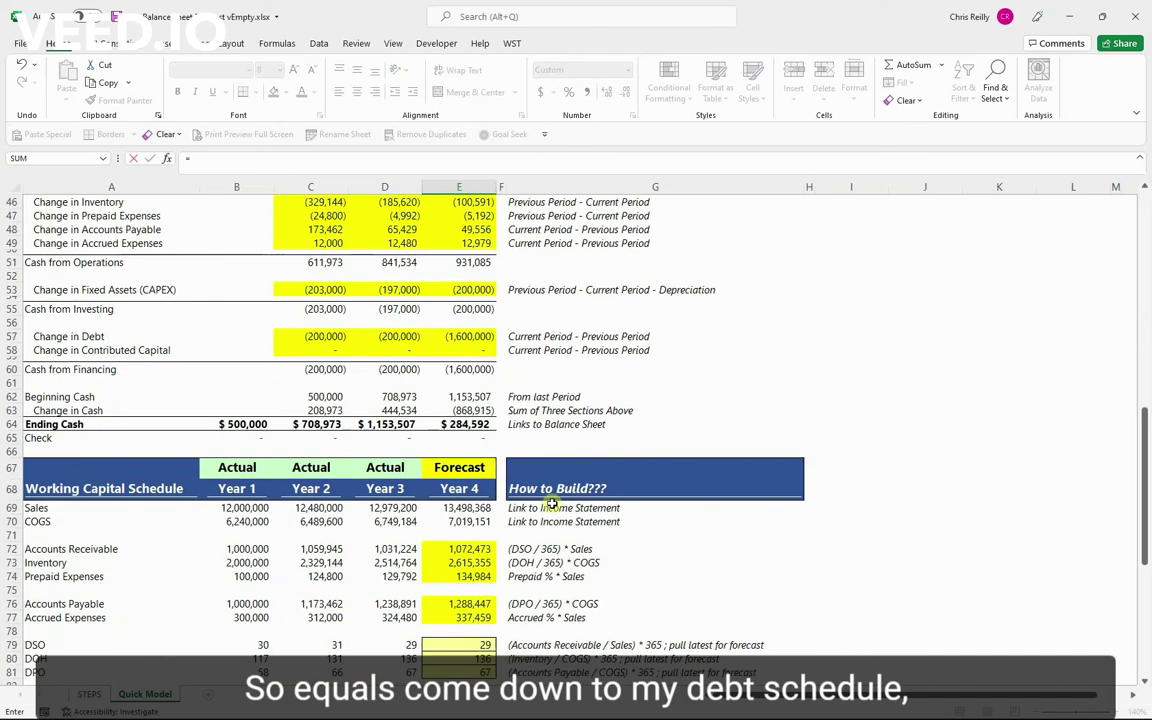
pyautogui.scroll(-2, 551, 505)
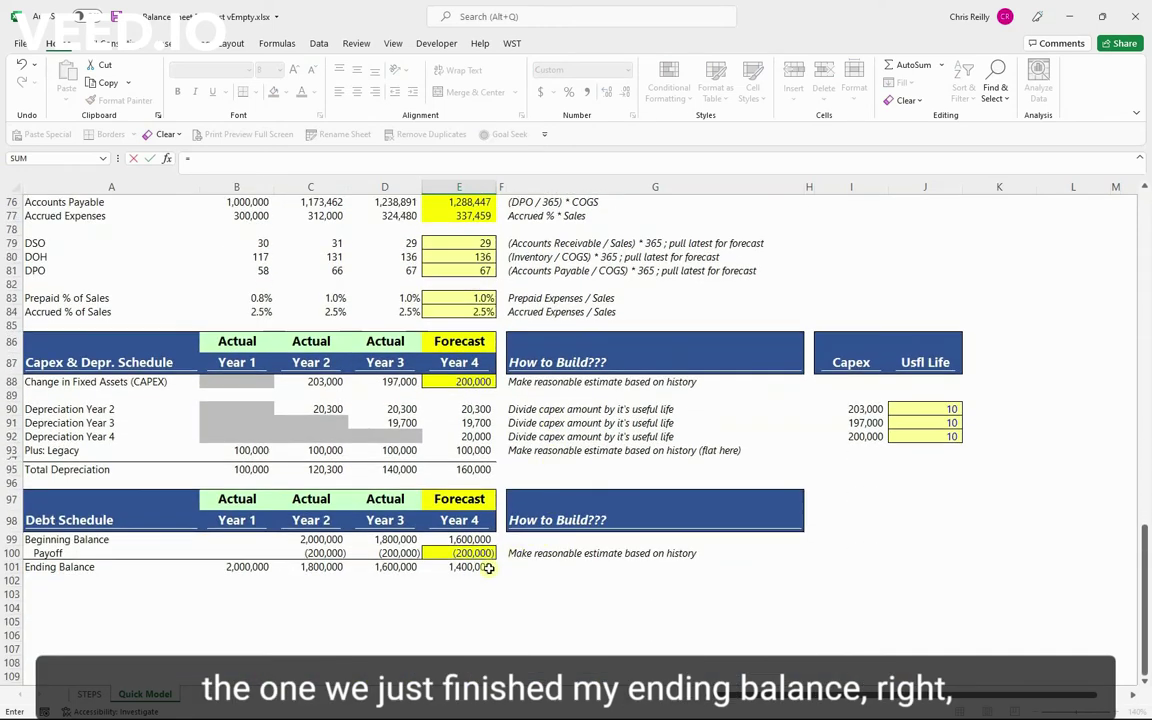
pyautogui.click(459, 649)
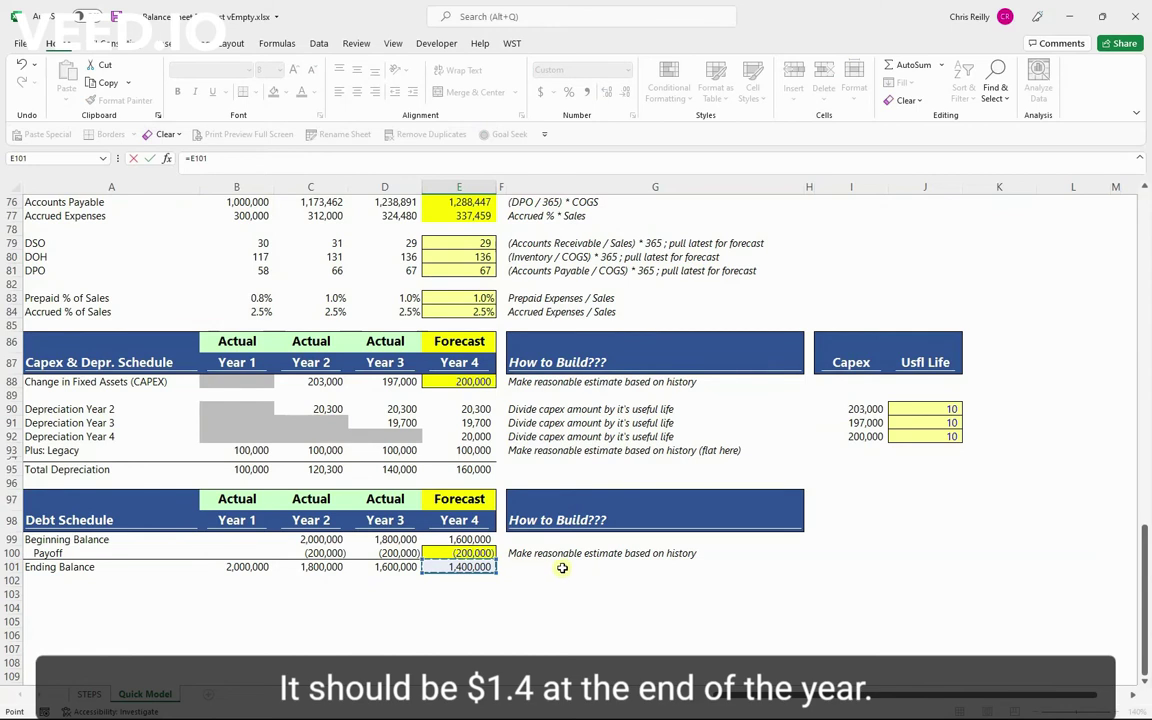
pyautogui.press('Return')
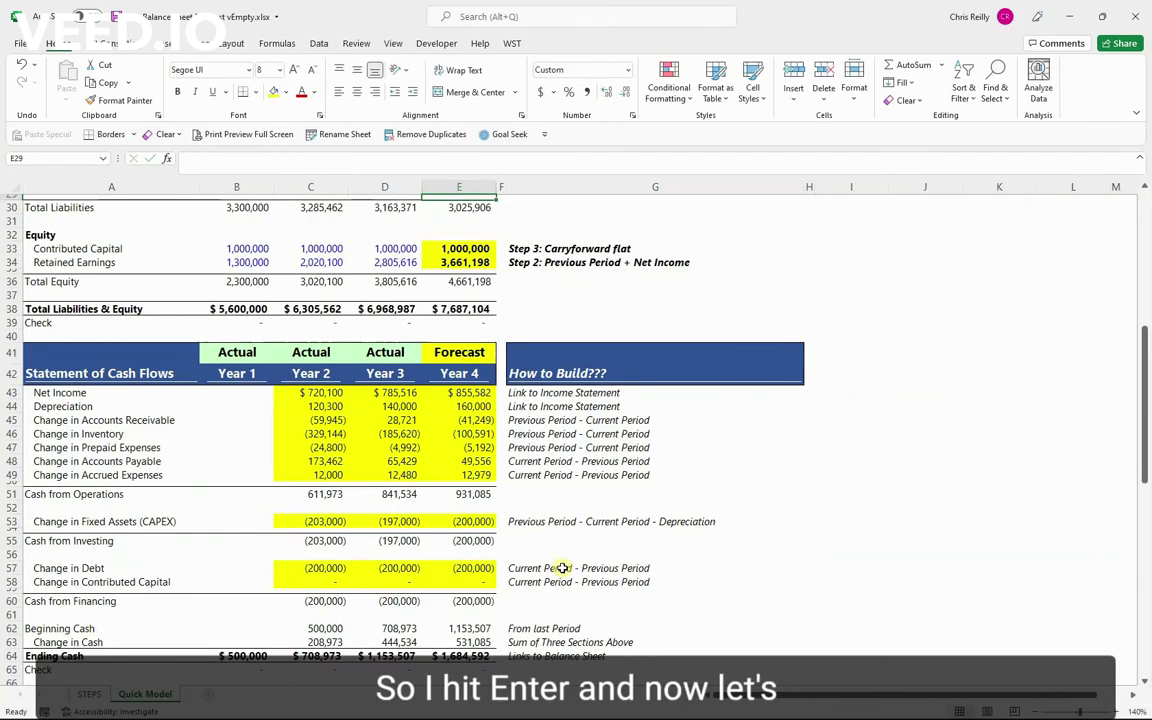
pyautogui.scroll(6, 563, 568)
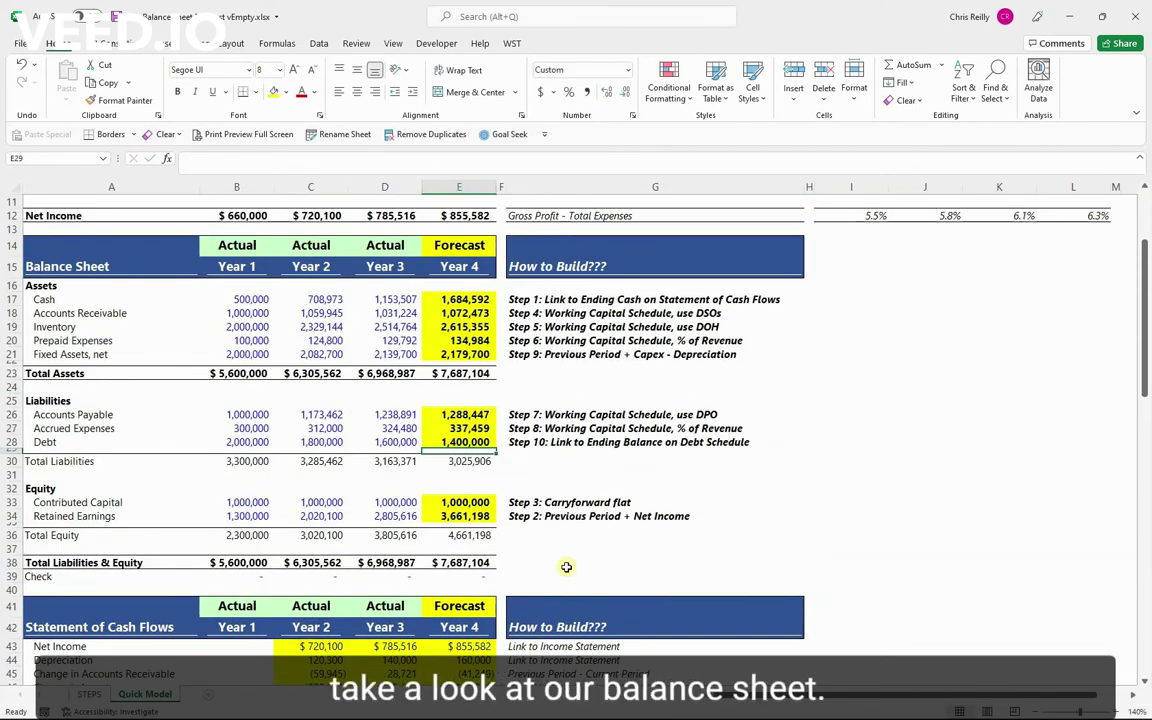
pyautogui.click(460, 576)
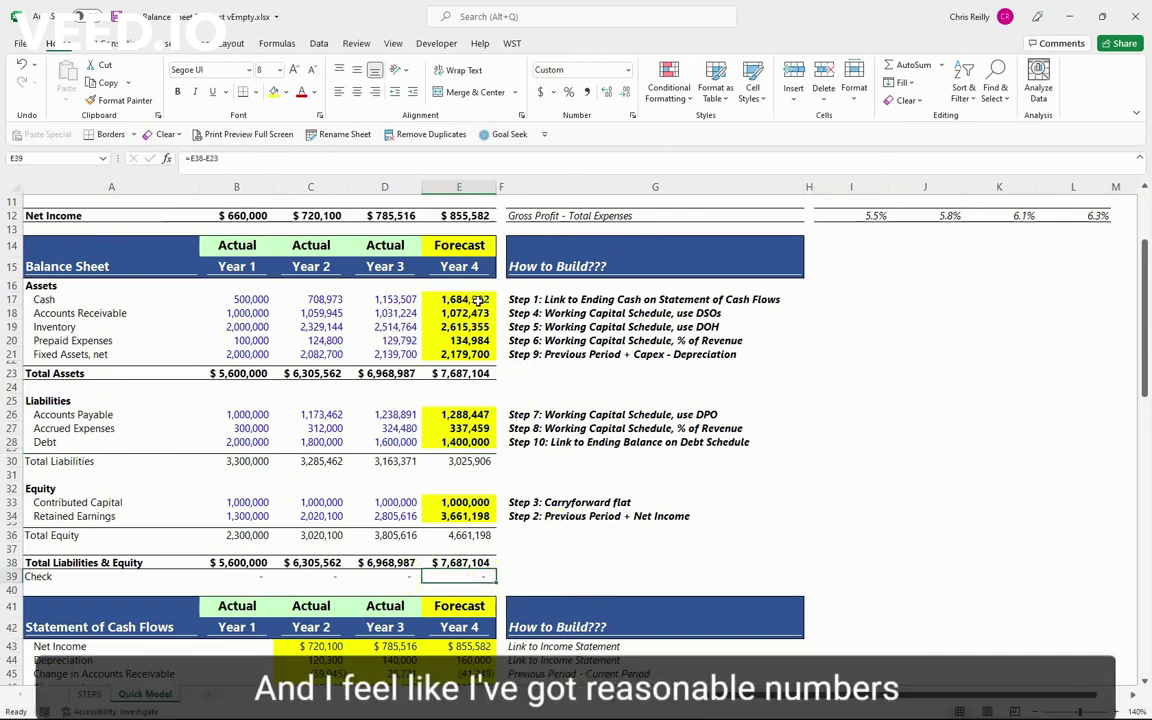
pyautogui.moveTo(478, 299); pyautogui.dragTo(467, 502)
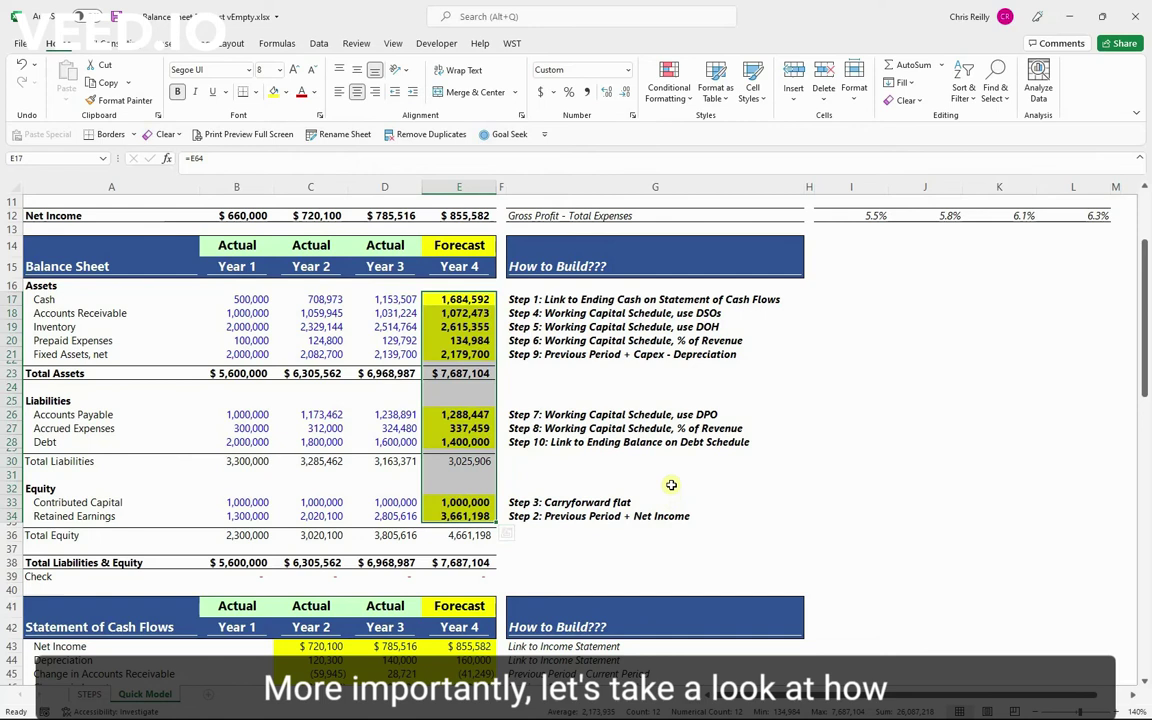
pyautogui.scroll(-1, 683, 472)
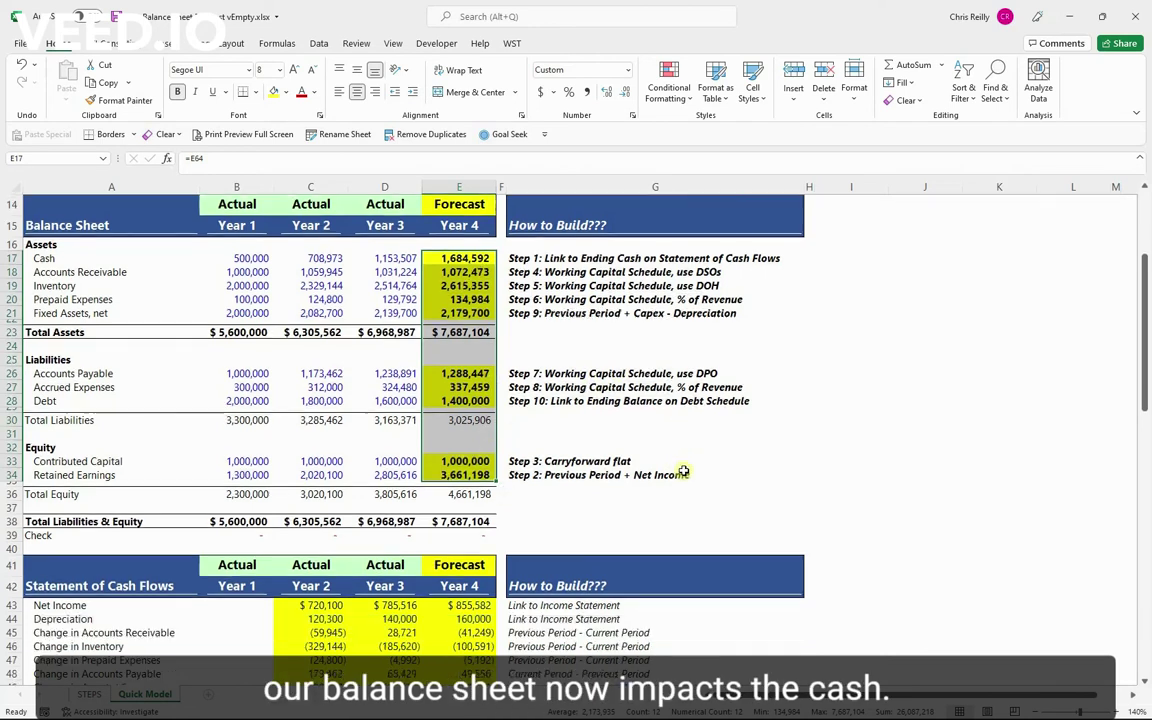
pyautogui.scroll(-7, 683, 472)
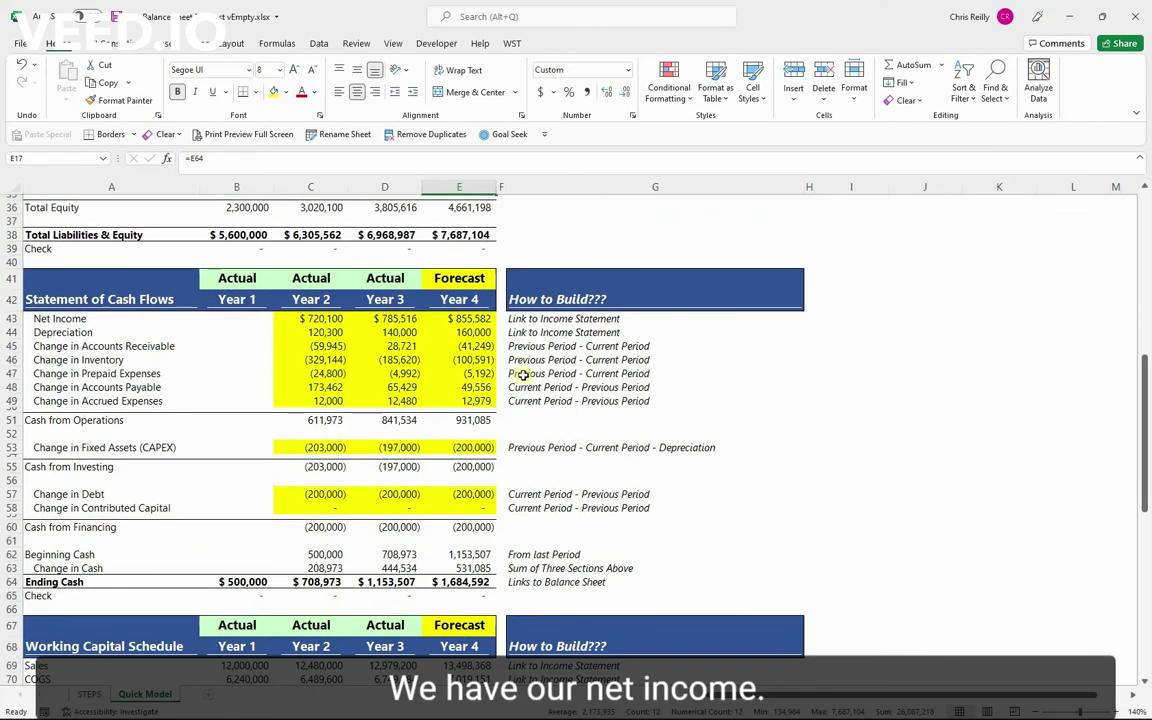
pyautogui.click(466, 319)
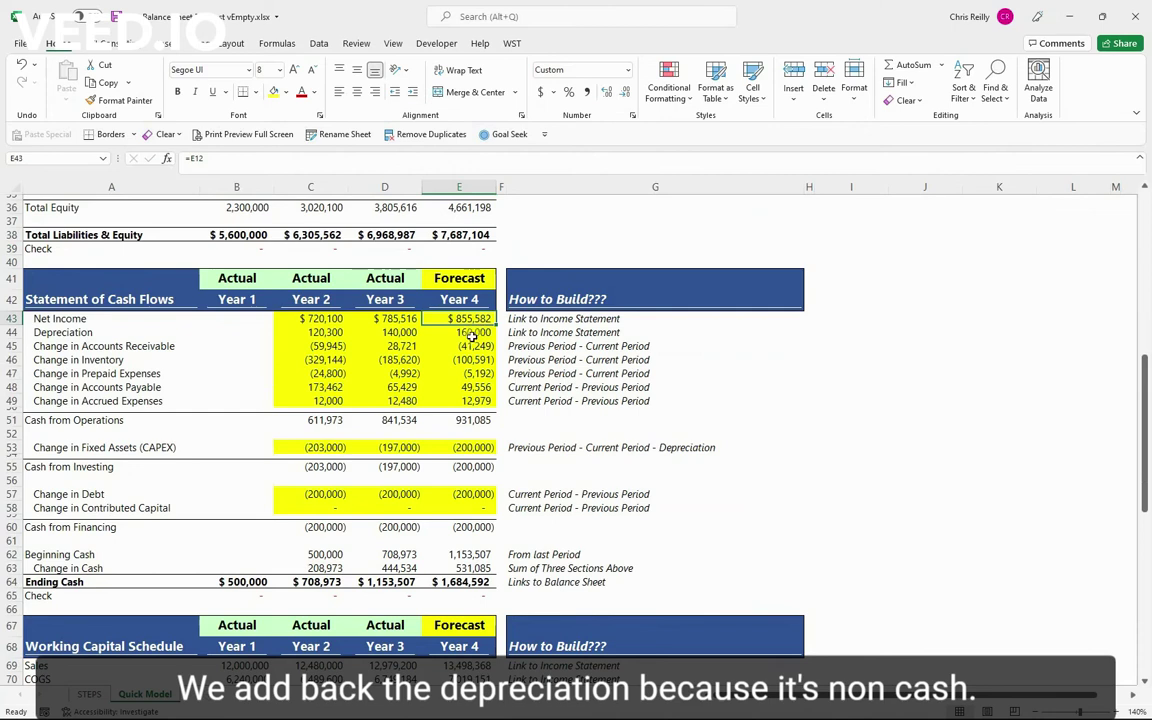
pyautogui.click(471, 336)
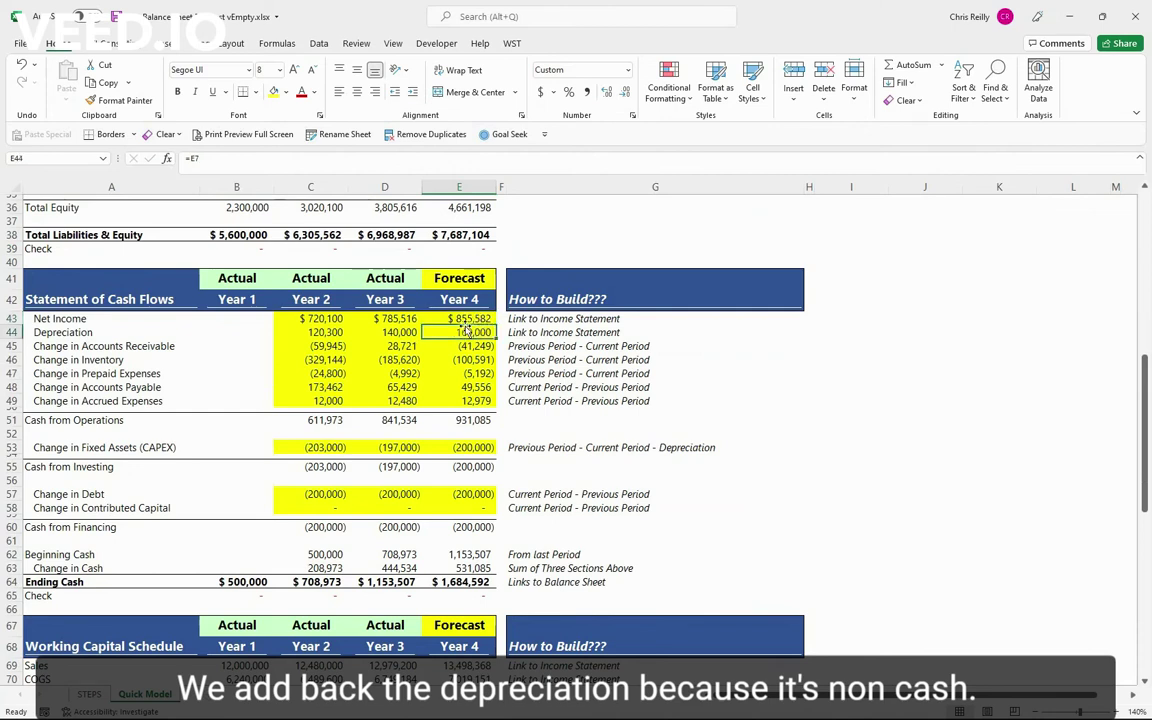
pyautogui.moveTo(469, 346); pyautogui.dragTo(470, 398)
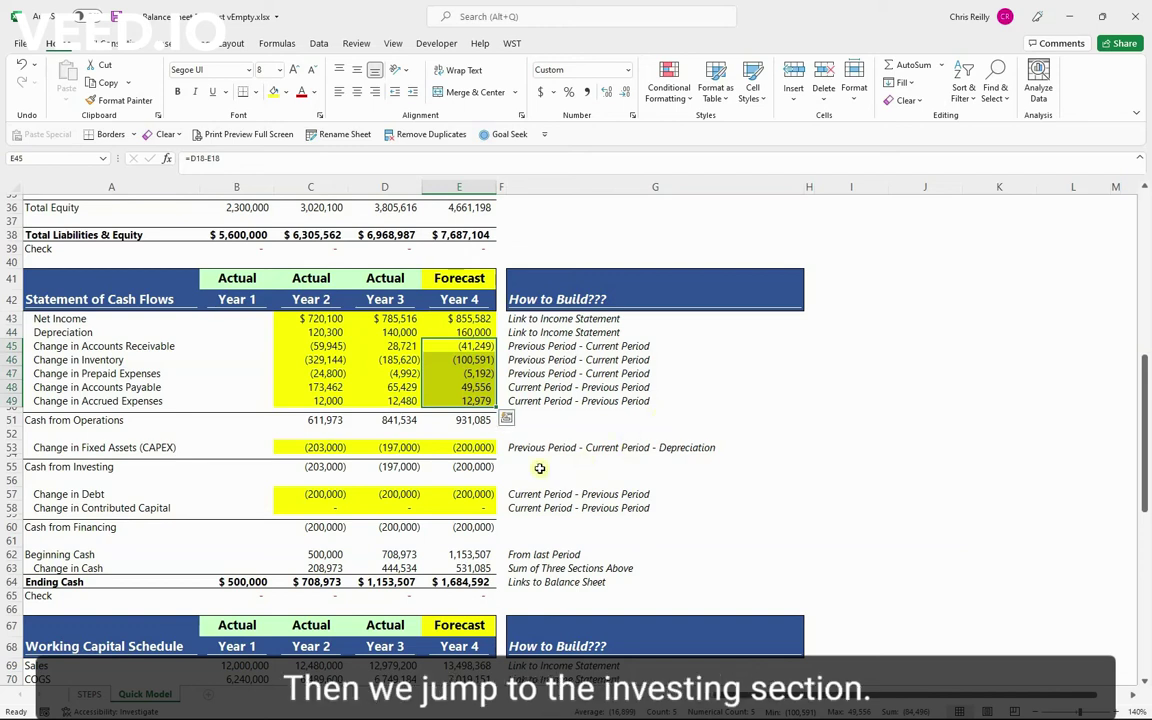
pyautogui.click(479, 449)
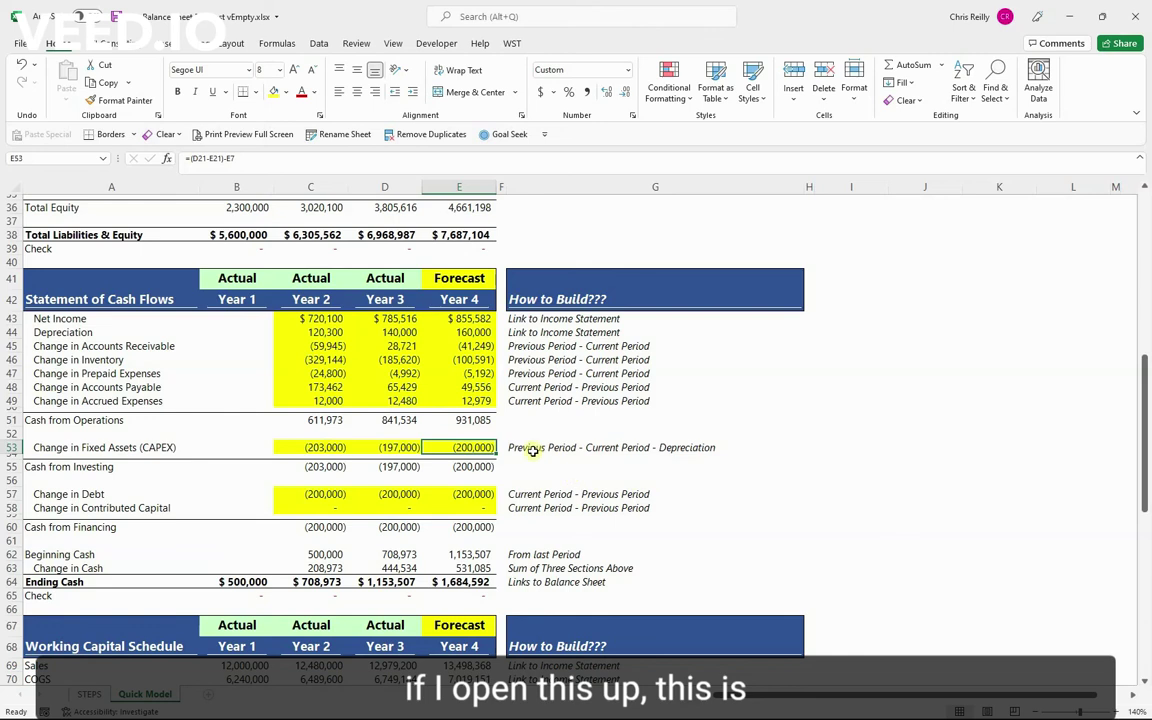
pyautogui.press('F2')
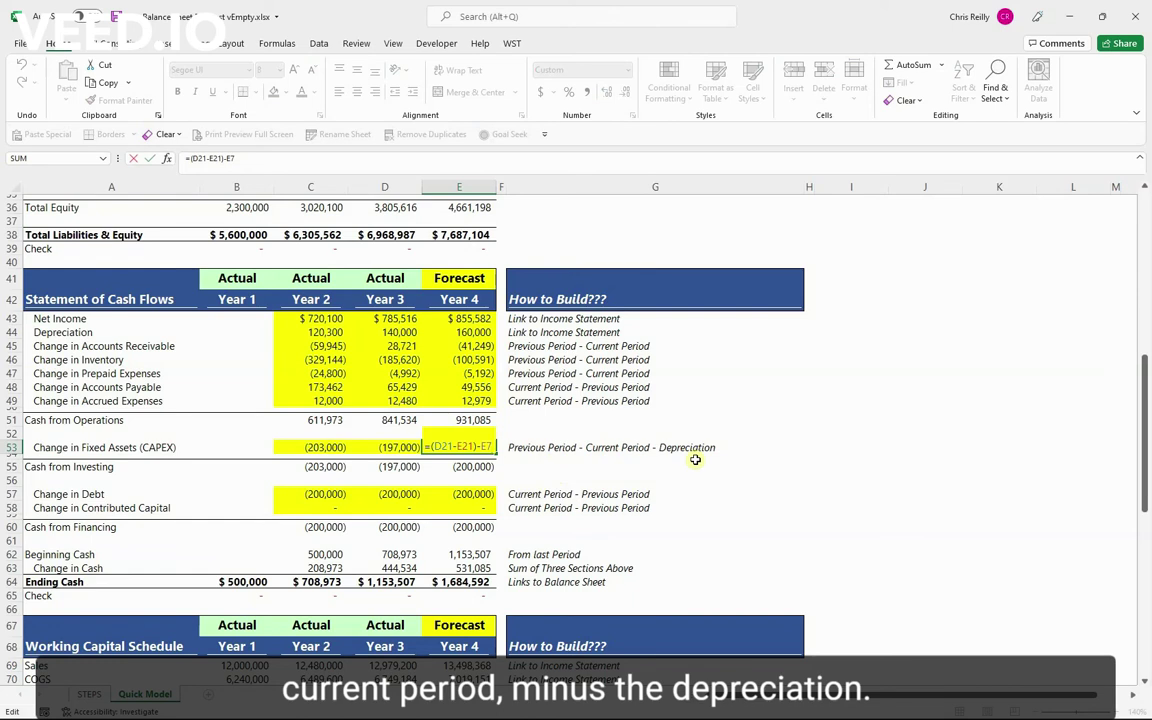
pyautogui.hotkey('ctrl', 'Return')
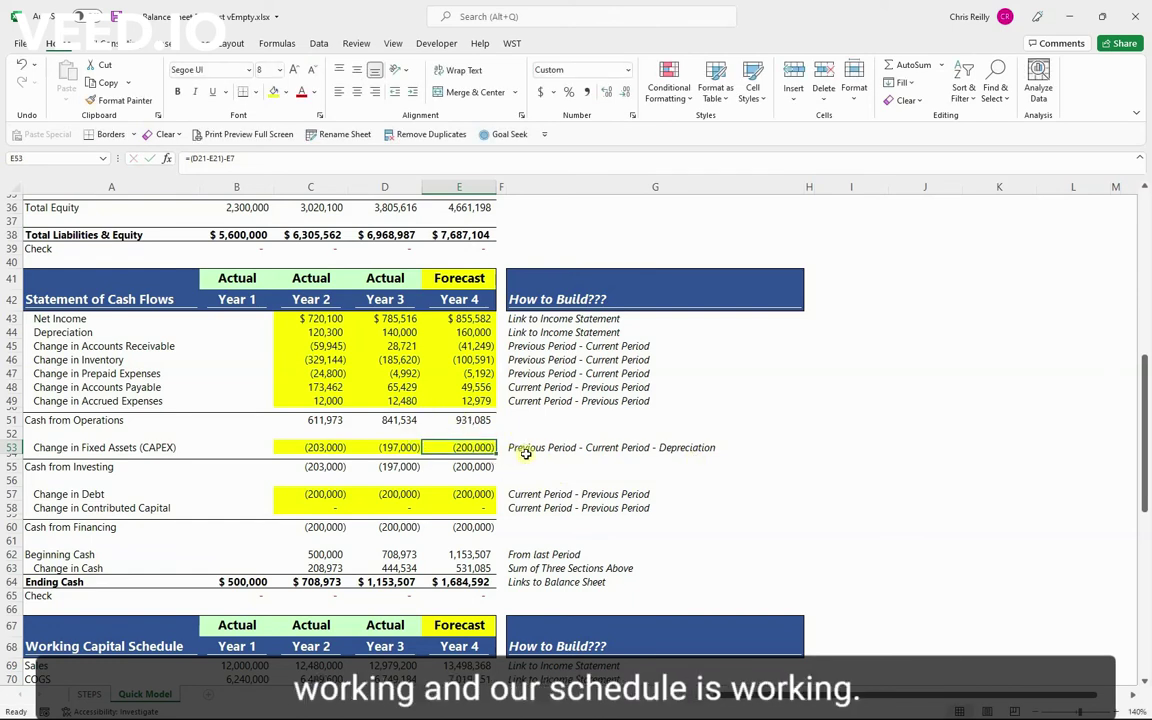
pyautogui.scroll(-1, 560, 460)
pyautogui.click(459, 461)
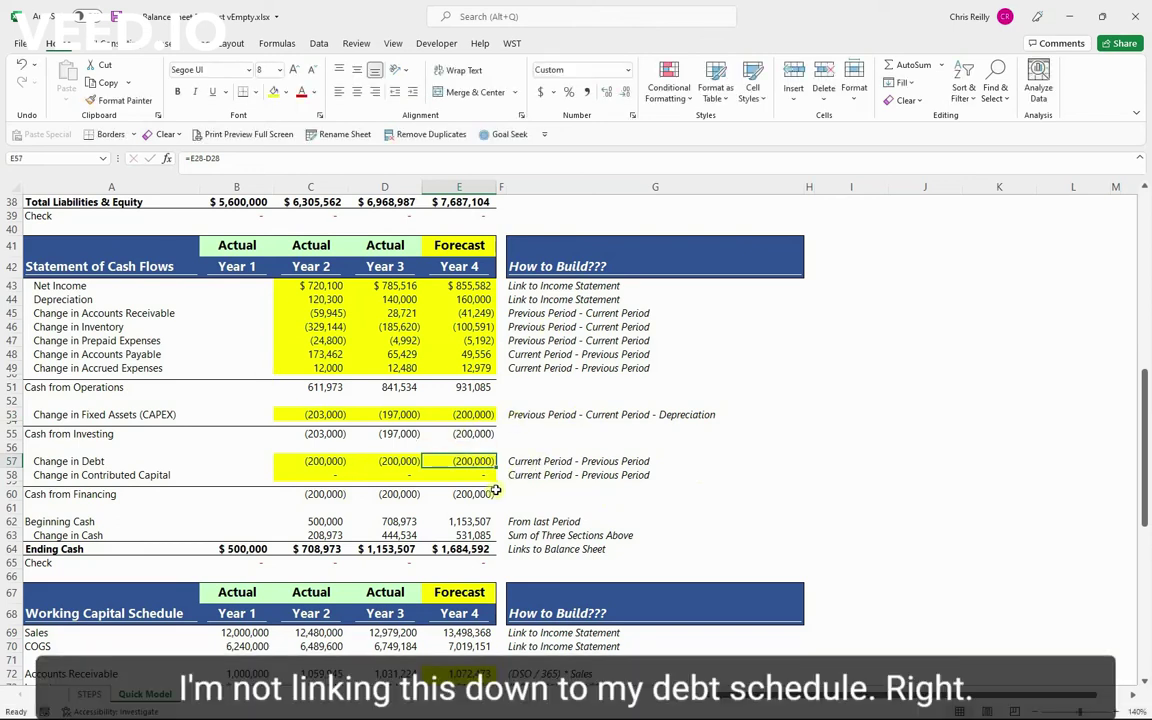
pyautogui.scroll(-5, 513, 523)
pyautogui.scroll(-3, 513, 523)
pyautogui.scroll(9, 533, 540)
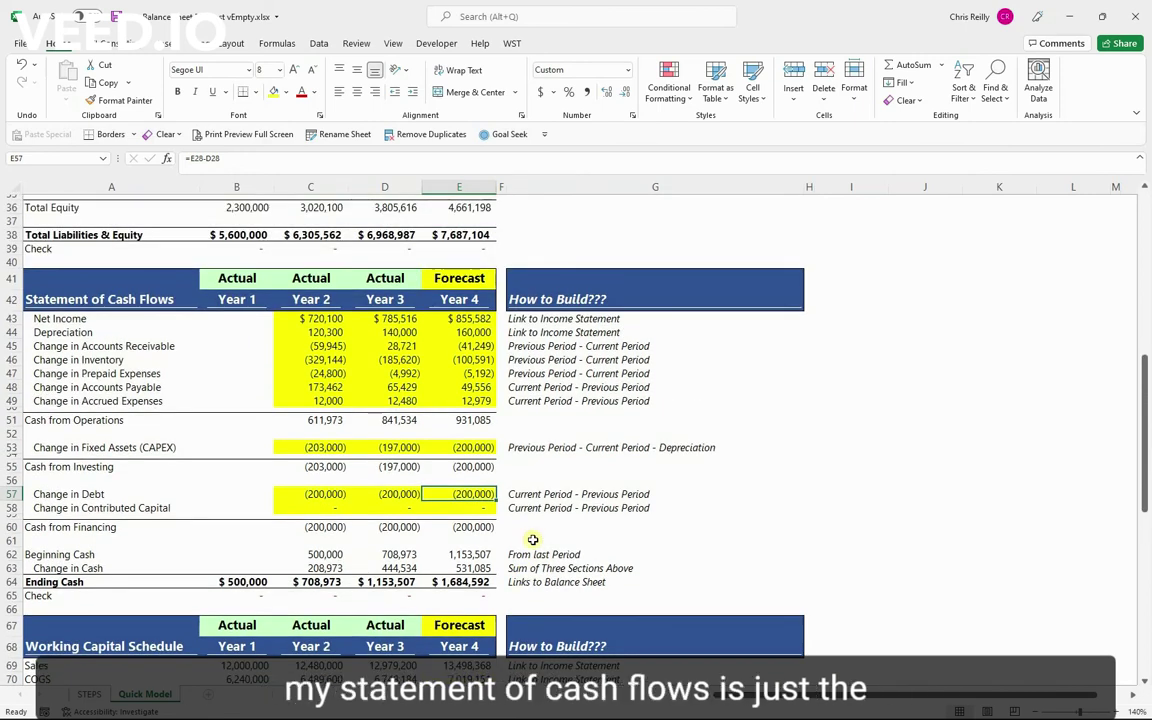
pyautogui.press('F2')
pyautogui.scroll(5, 535, 537)
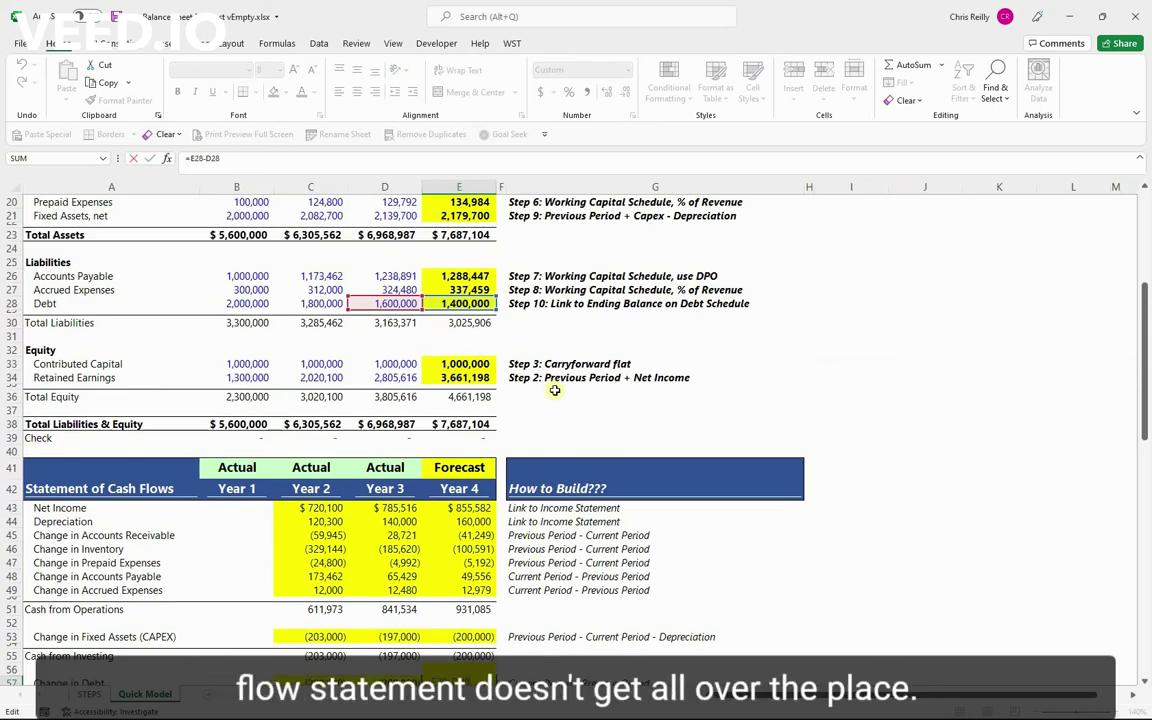
pyautogui.press('Escape')
pyautogui.scroll(4, 560, 400)
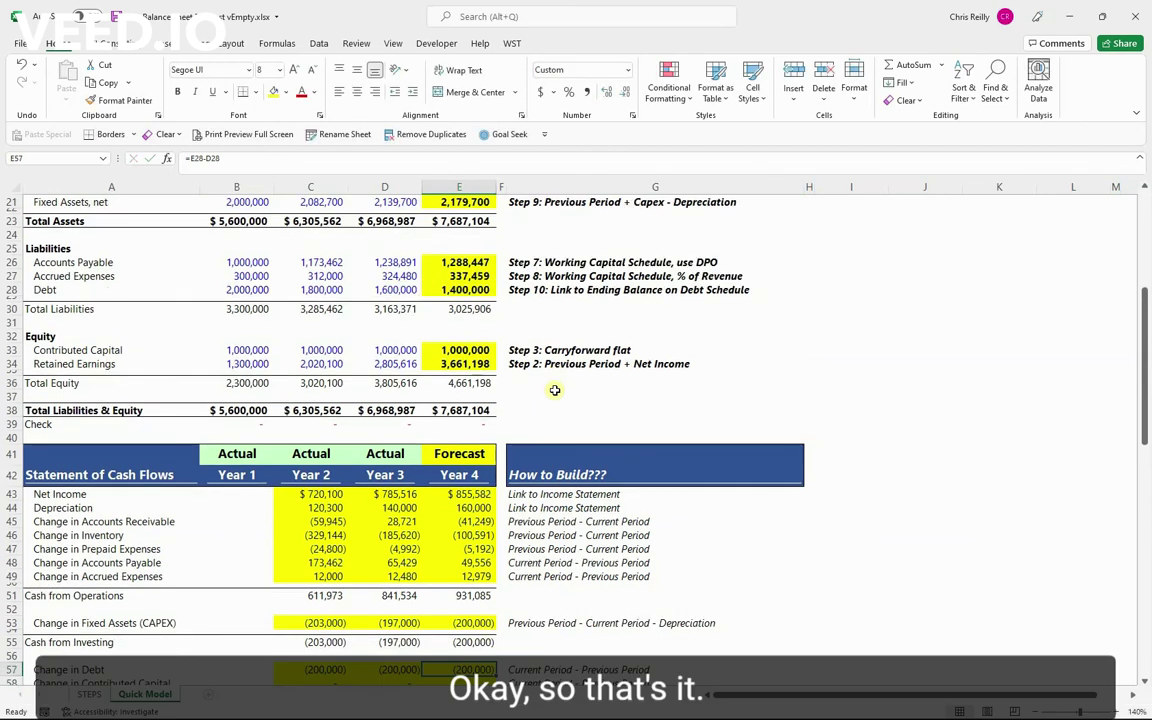